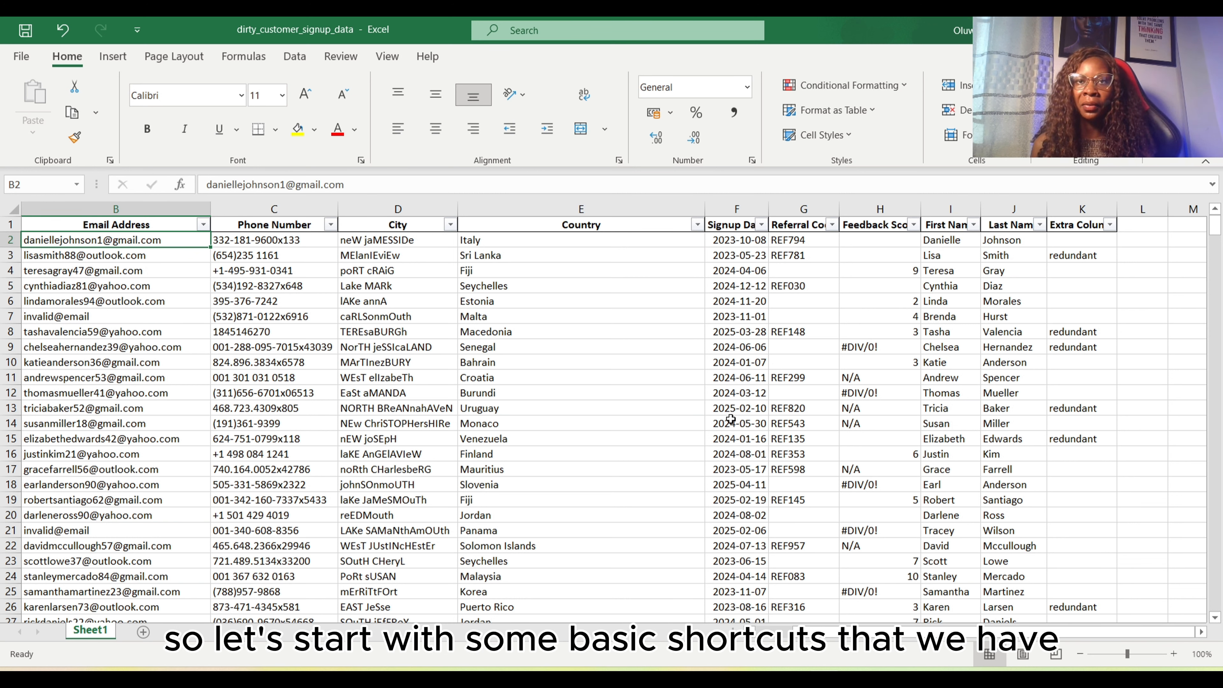
Move between the edges of the data: first header cell, last header column, last row of column A, and back to A1
key("ctrl+Home")
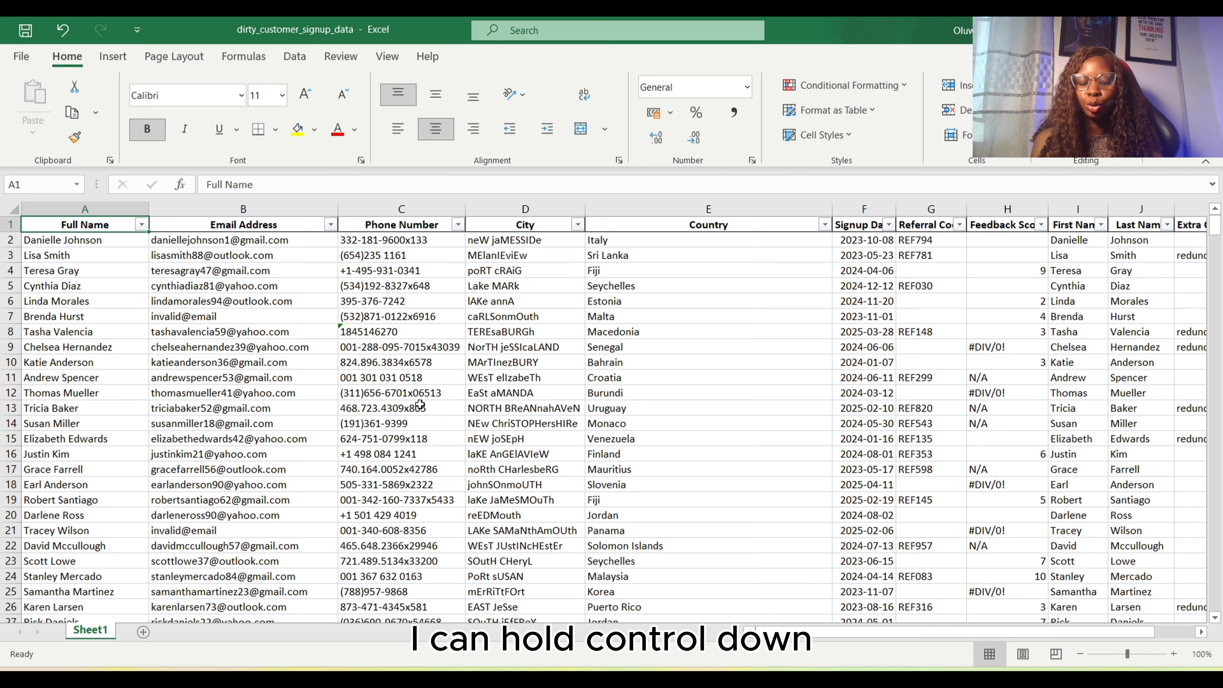
key("ctrl+Right")
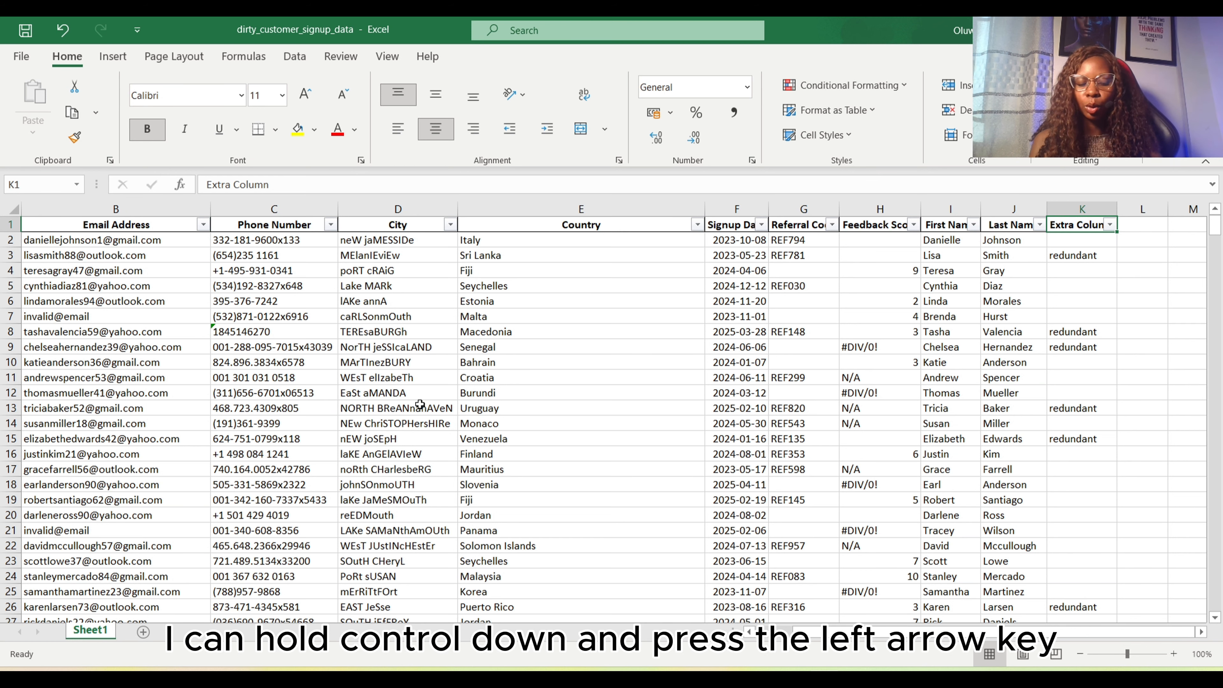
key("ctrl+Left")
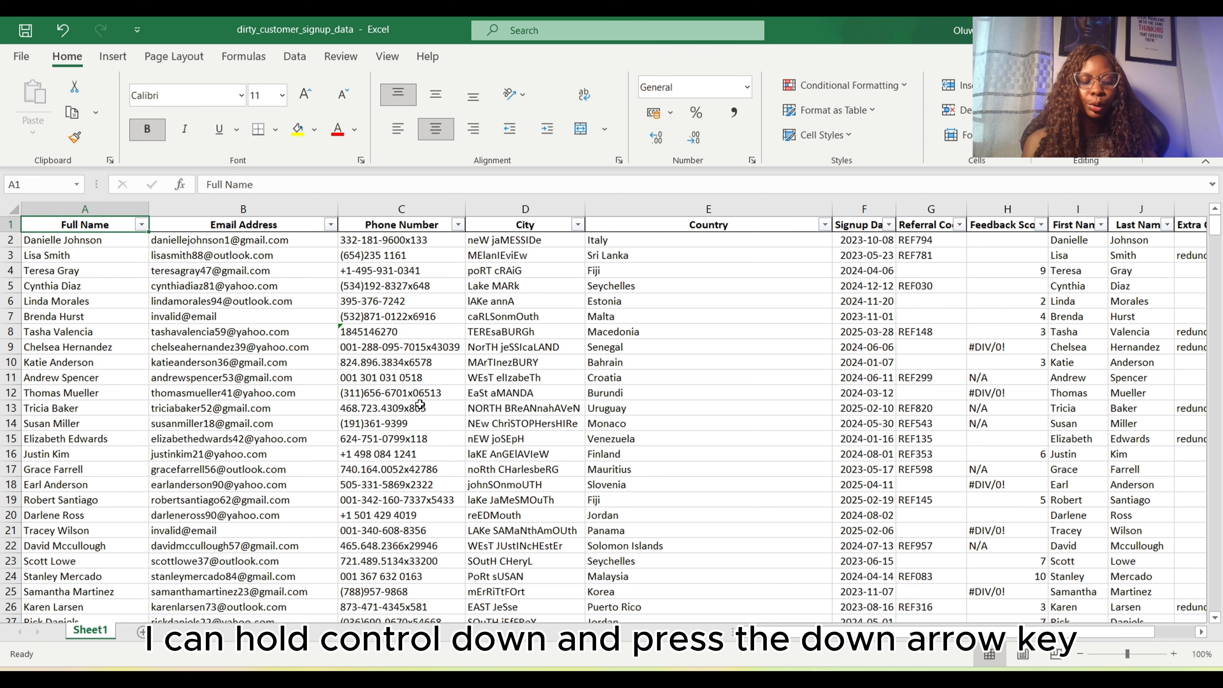
key("ctrl+Down")
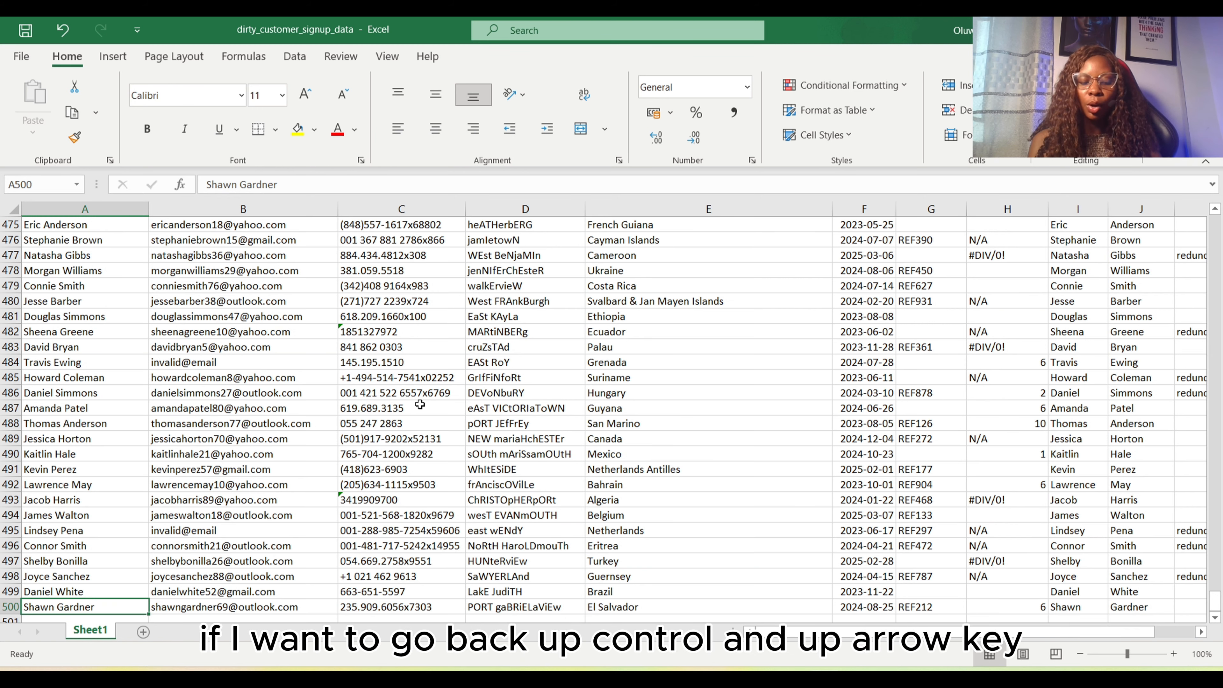
key("ctrl+Up")
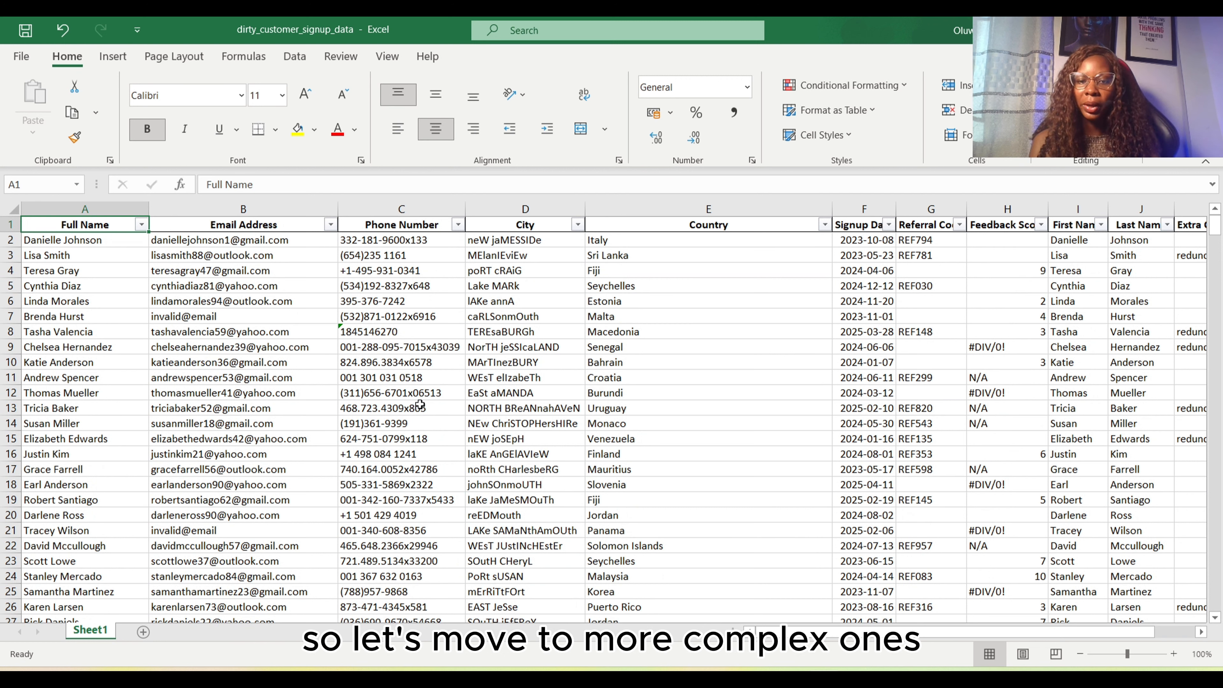
Select the Full Name and Email Address columns in turn, ending with the entire Full Name column selected
left_click(102, 207)
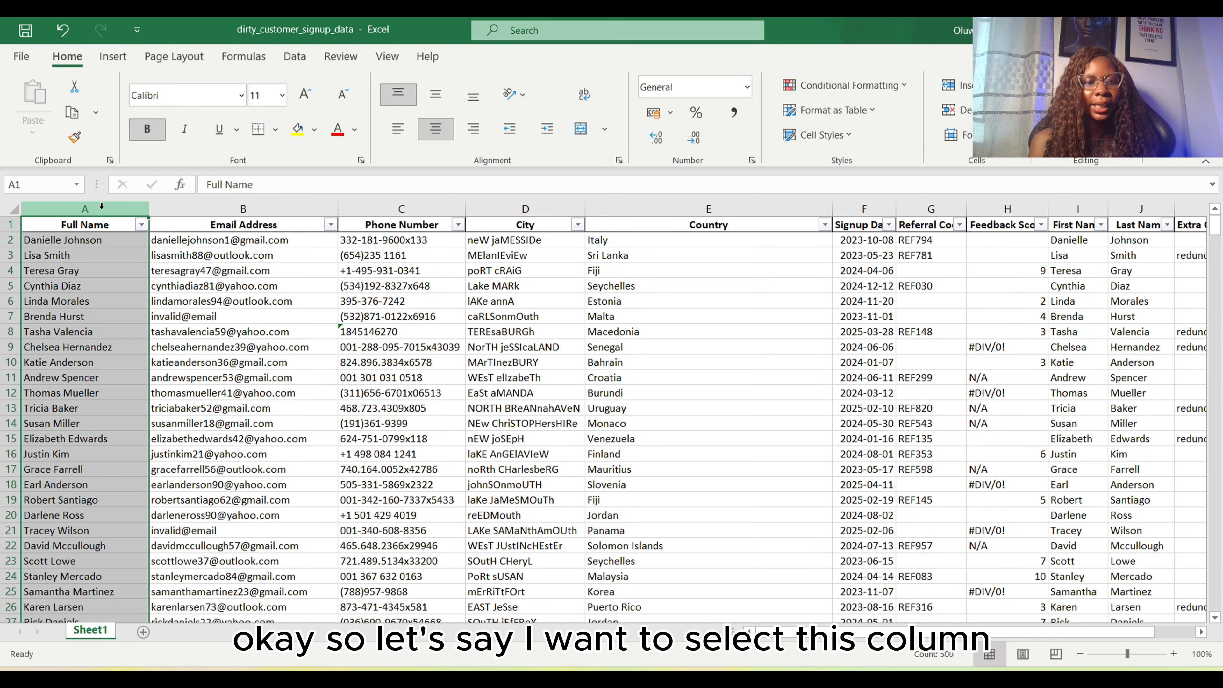
left_click(222, 278)
left_click(231, 208)
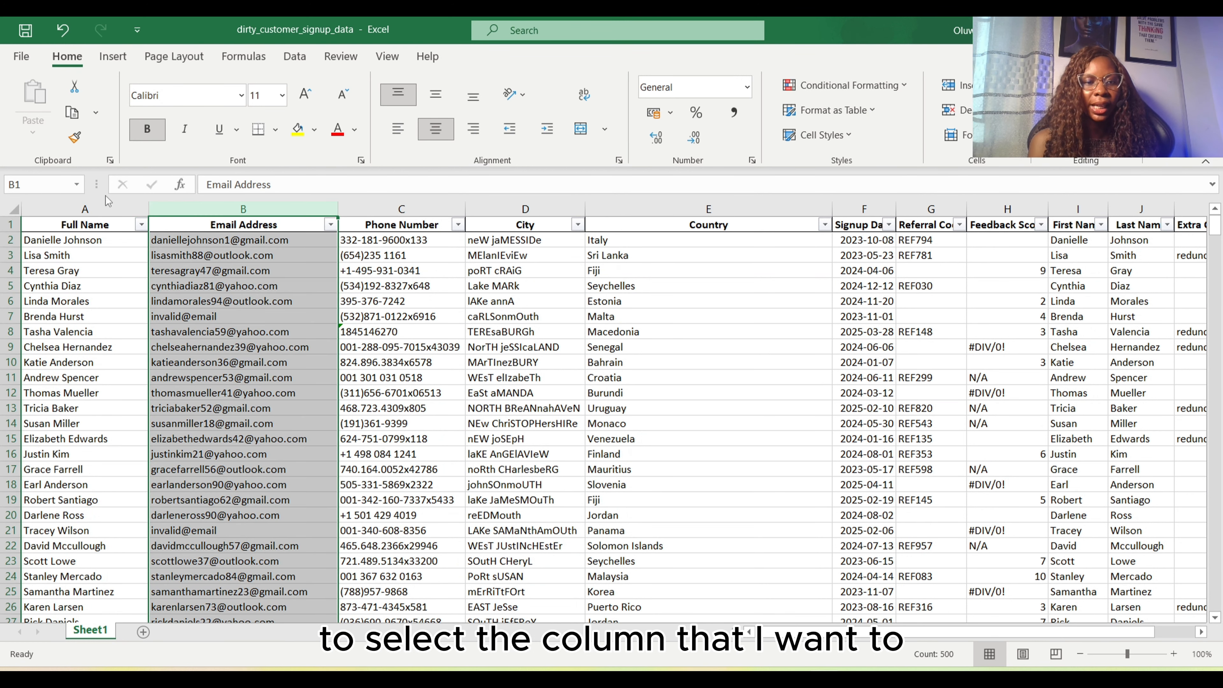
left_click(96, 227)
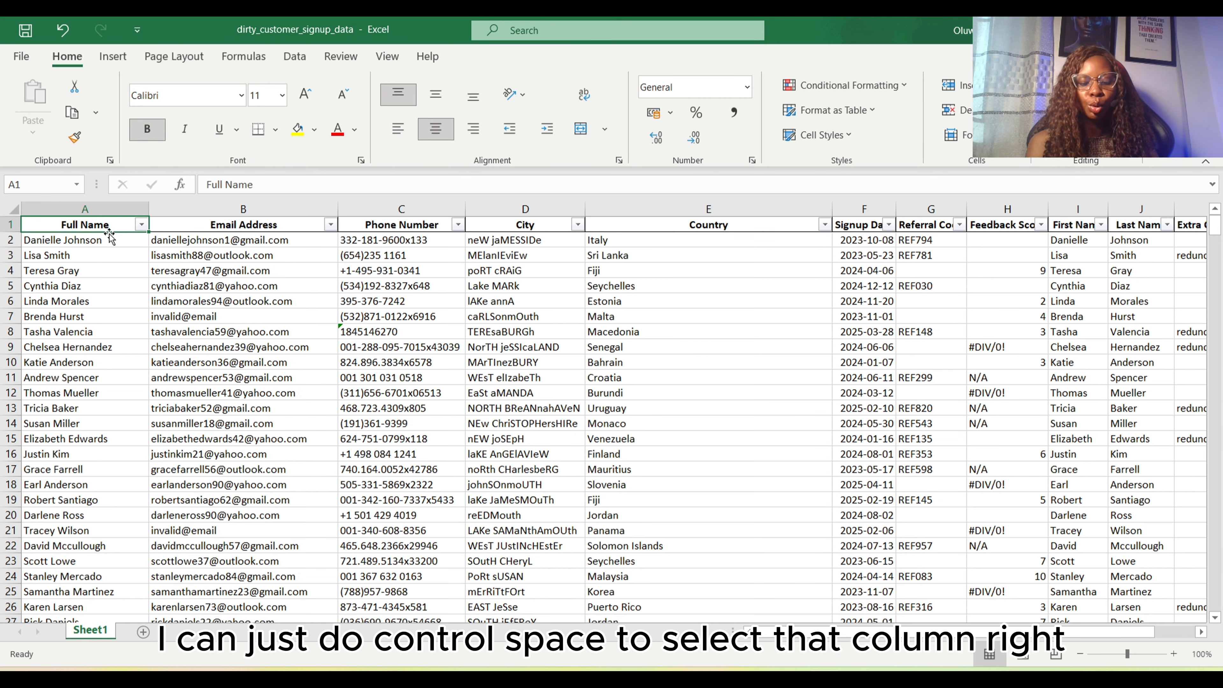
key("ctrl+space")
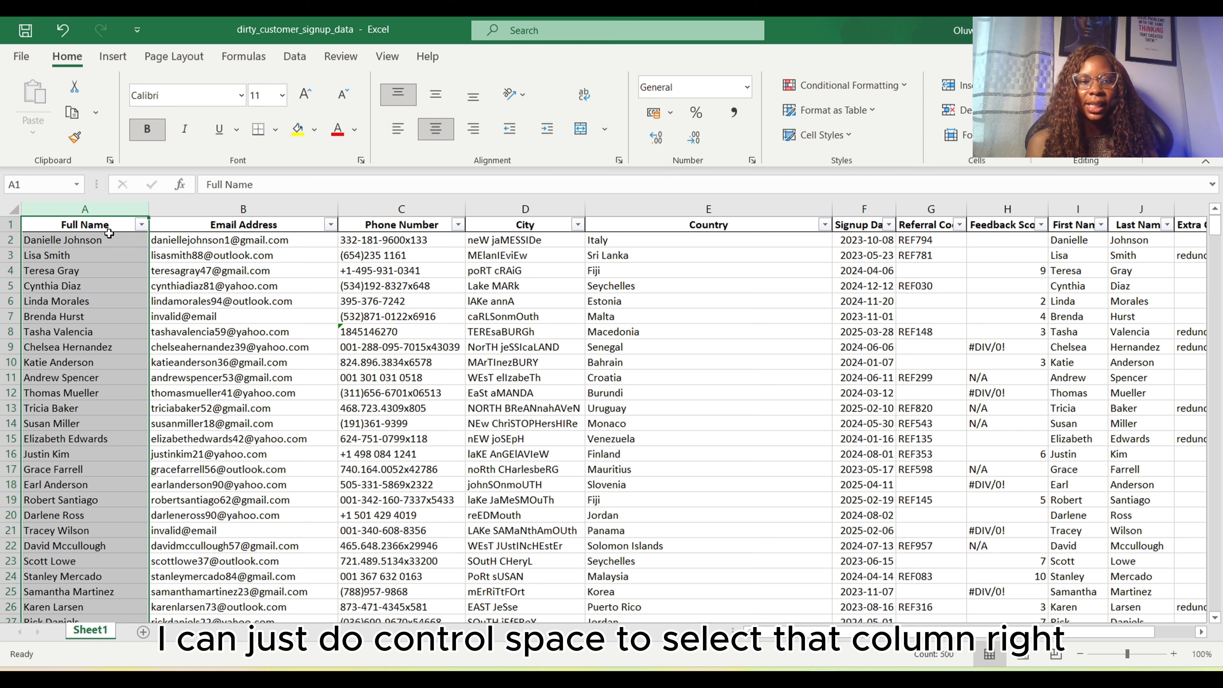
Select the whole of row 5, starting from cell A5
right_click(67, 287)
left_click(66, 285)
left_click(66, 285)
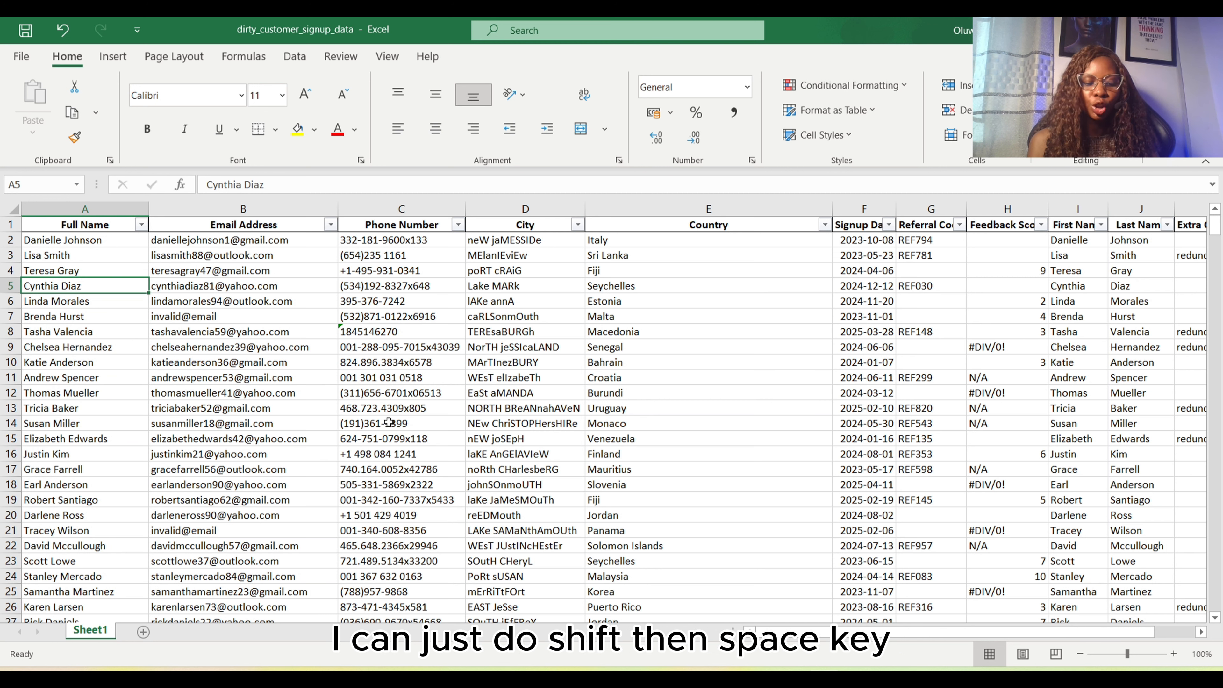
key("shift+space")
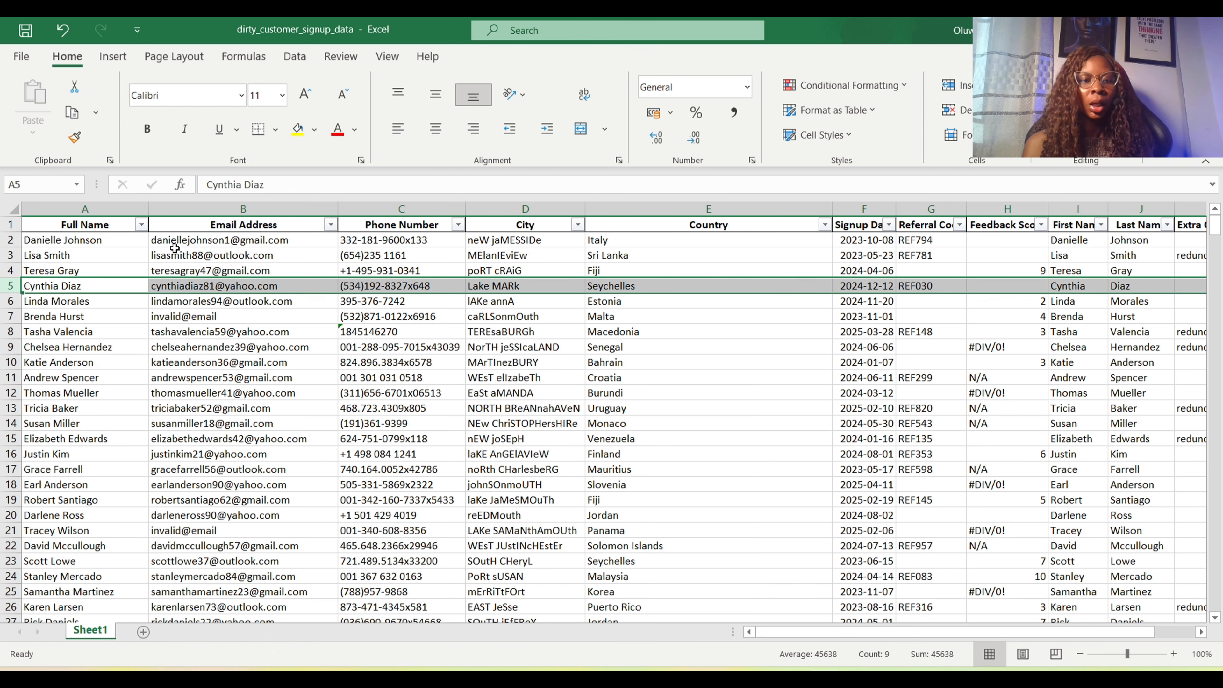
Copy all the data on Sheet1 into a new sheet starting at A1, undoing and redoing the paste
left_click(112, 227)
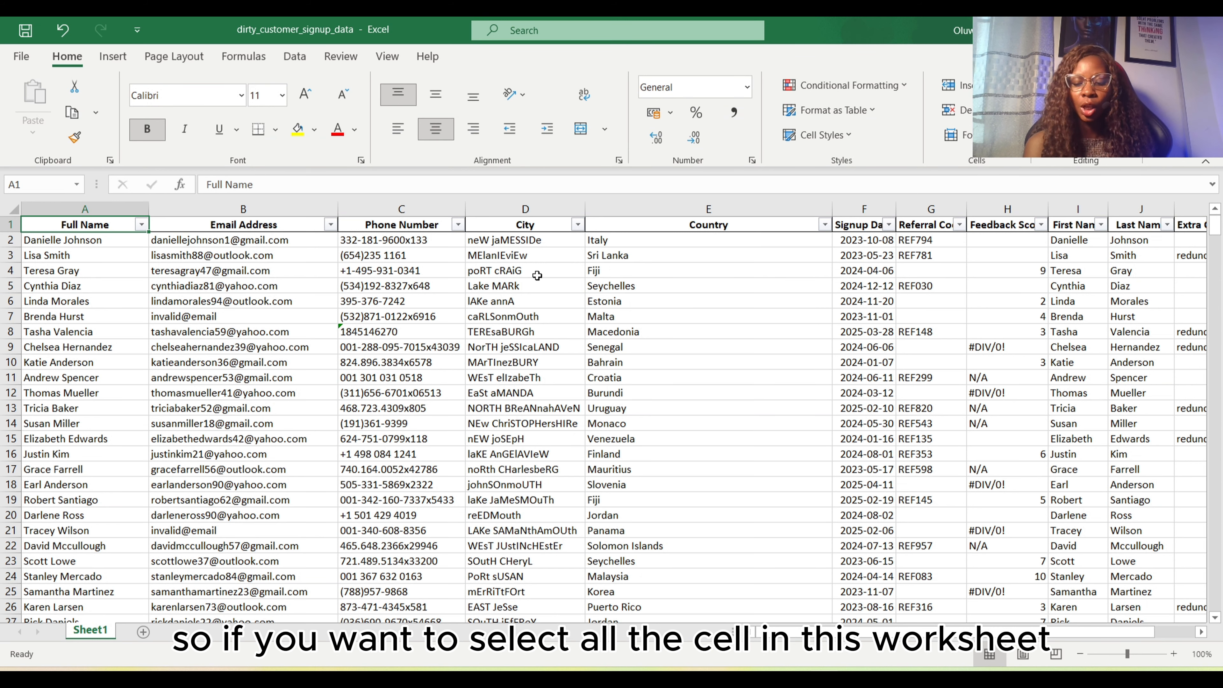
key("ctrl+a")
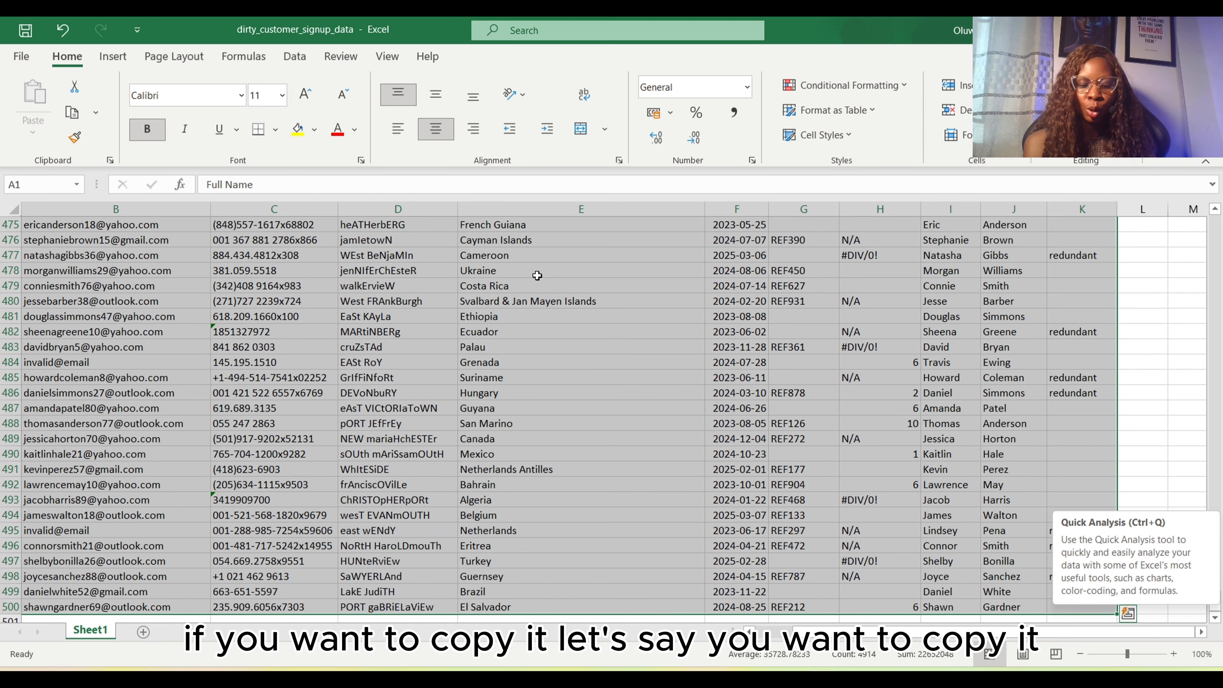
key("ctrl+c")
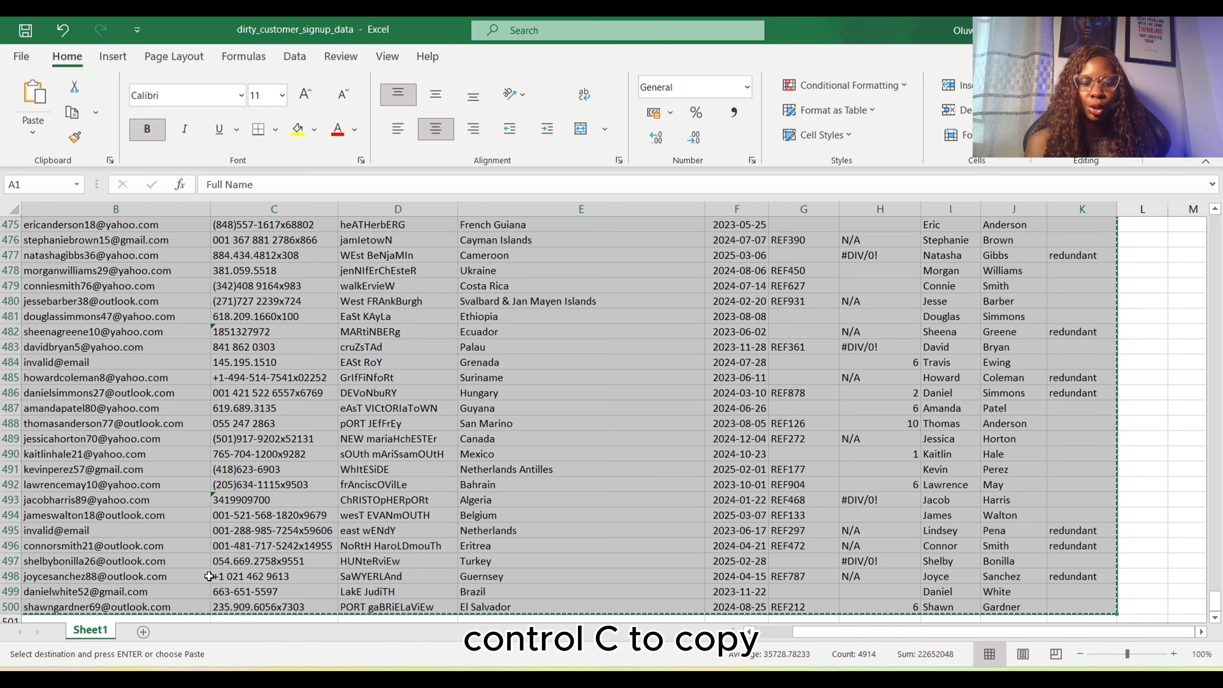
left_click(143, 632)
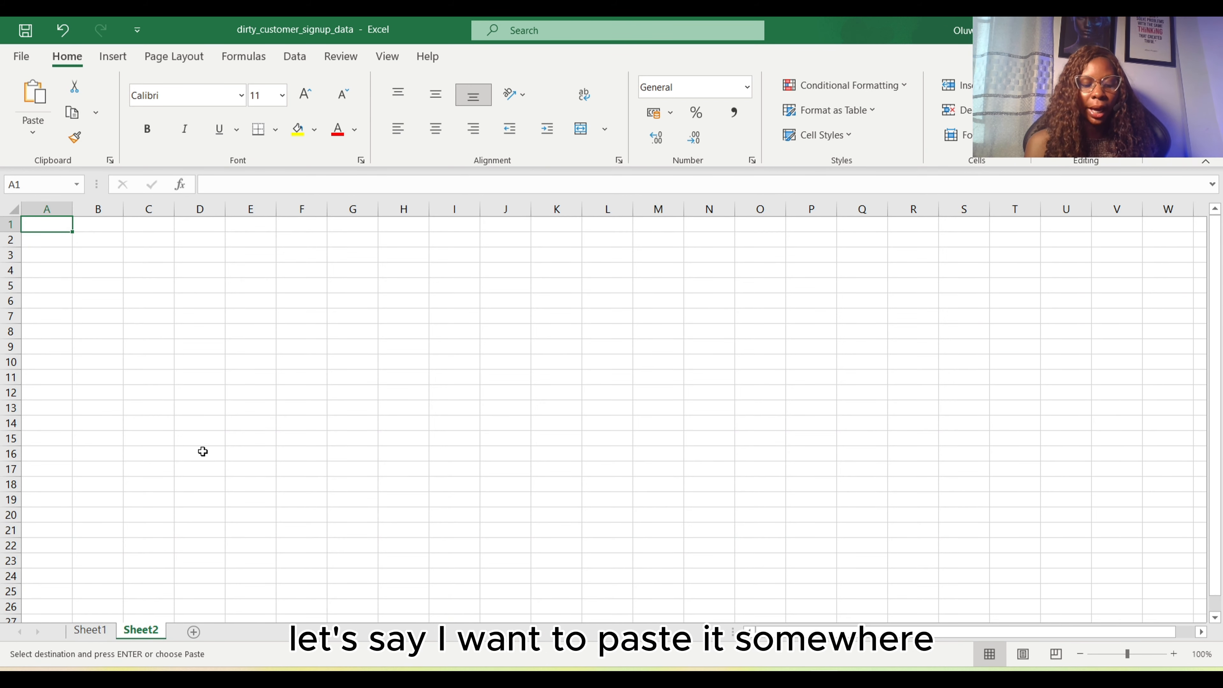
key("ctrl+v")
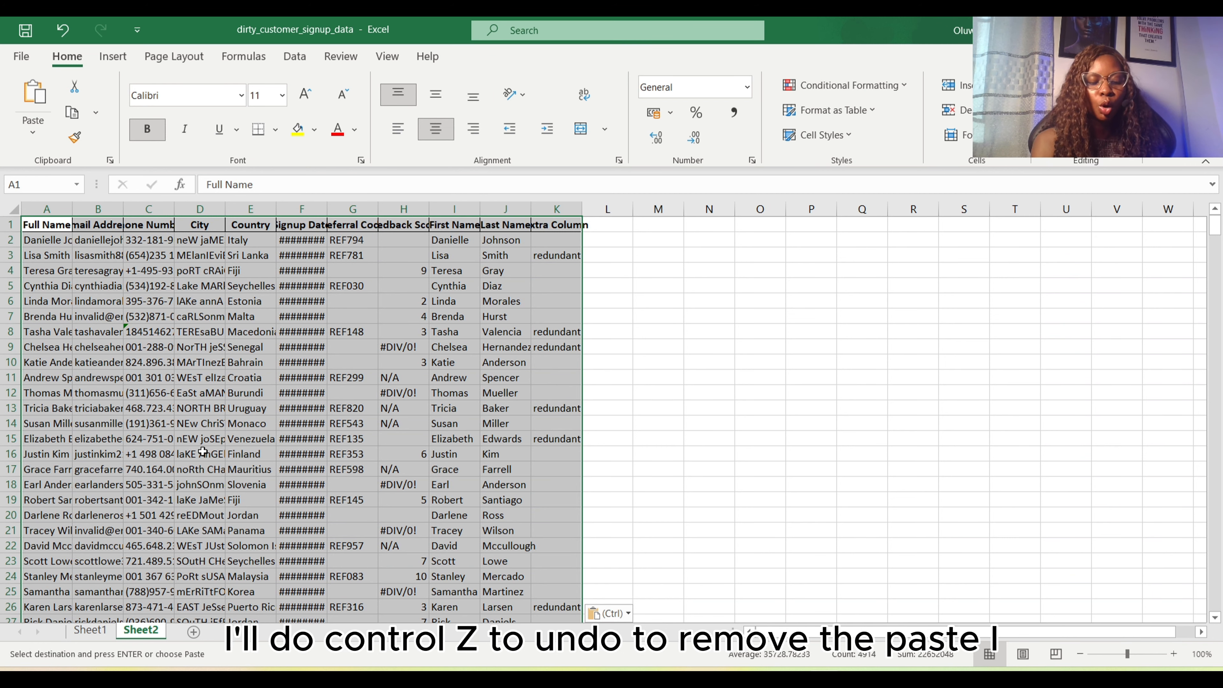
key("ctrl+z")
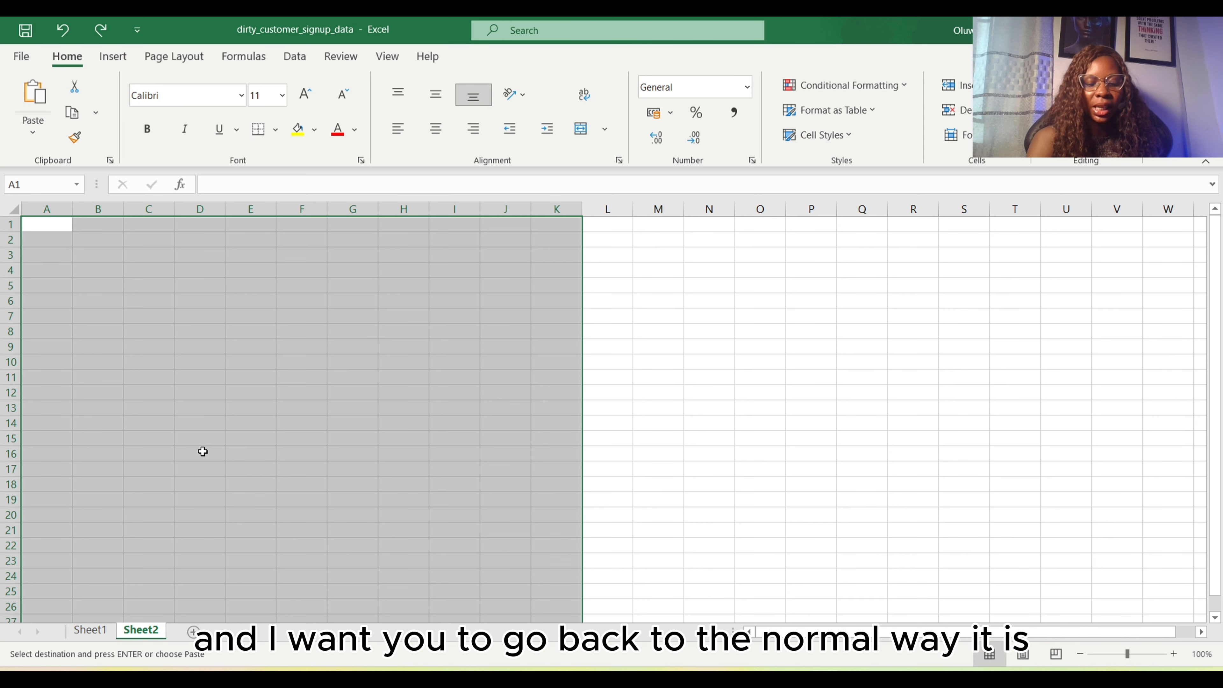
key("ctrl+y")
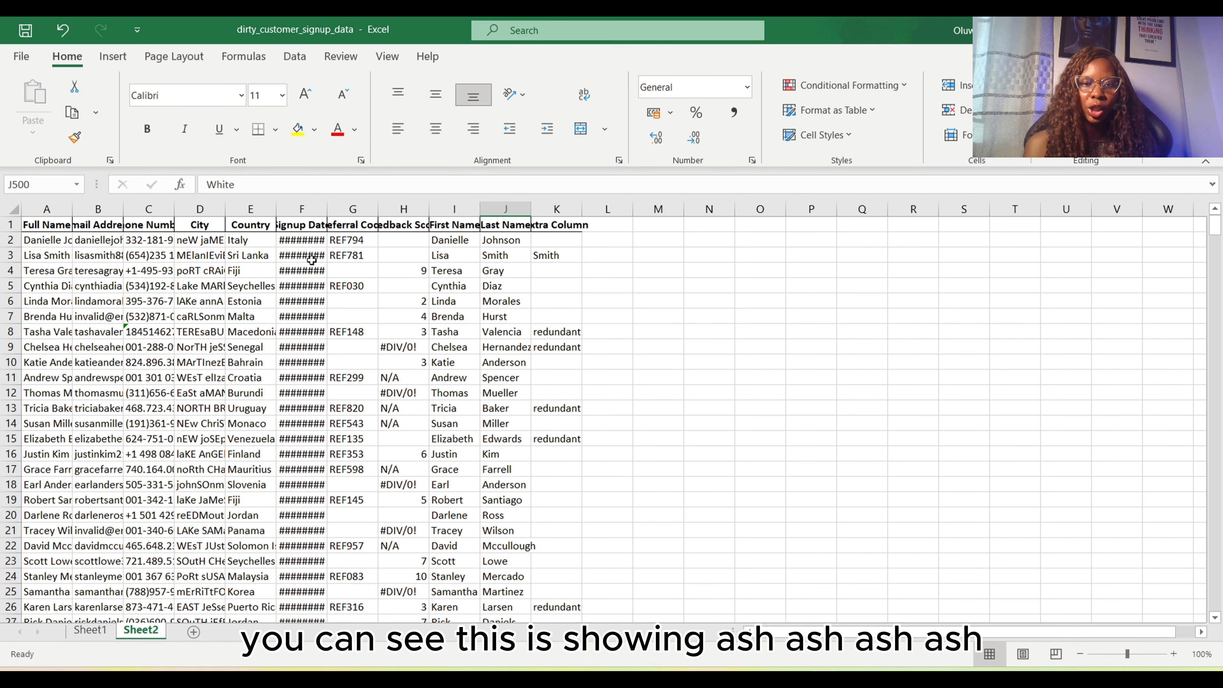
AutoFit the width of all columns on Sheet2 to their contents
left_click(14, 210)
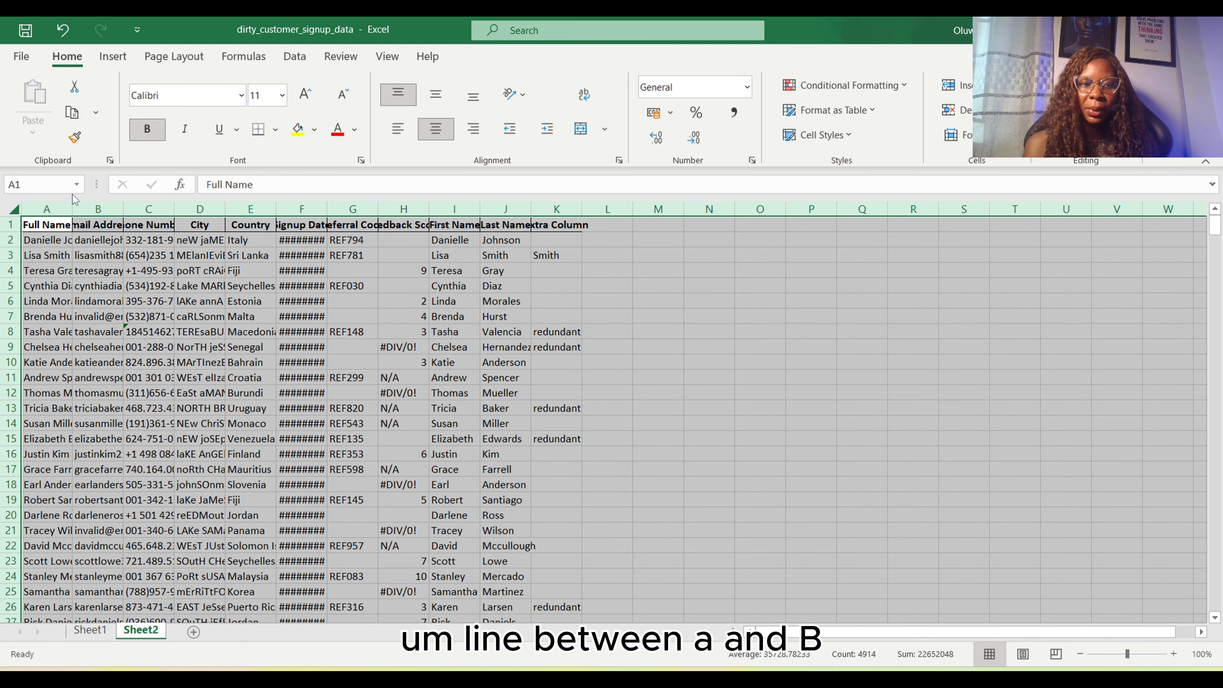
double_click(72, 209)
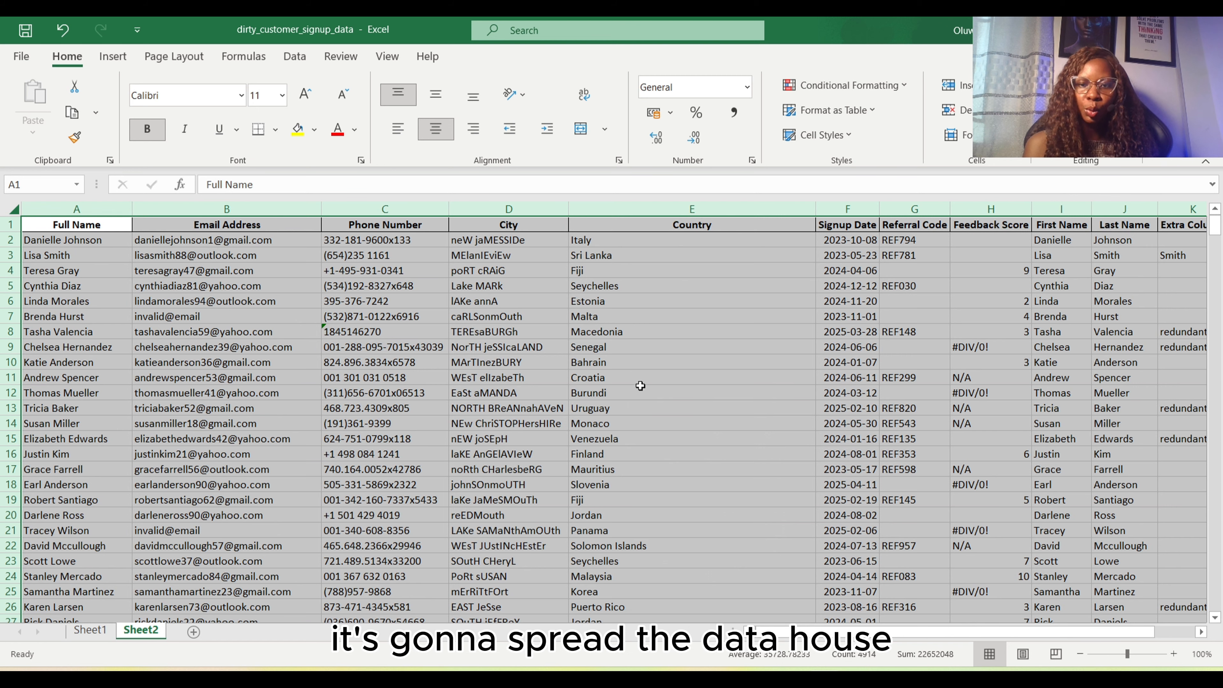
left_click(554, 392)
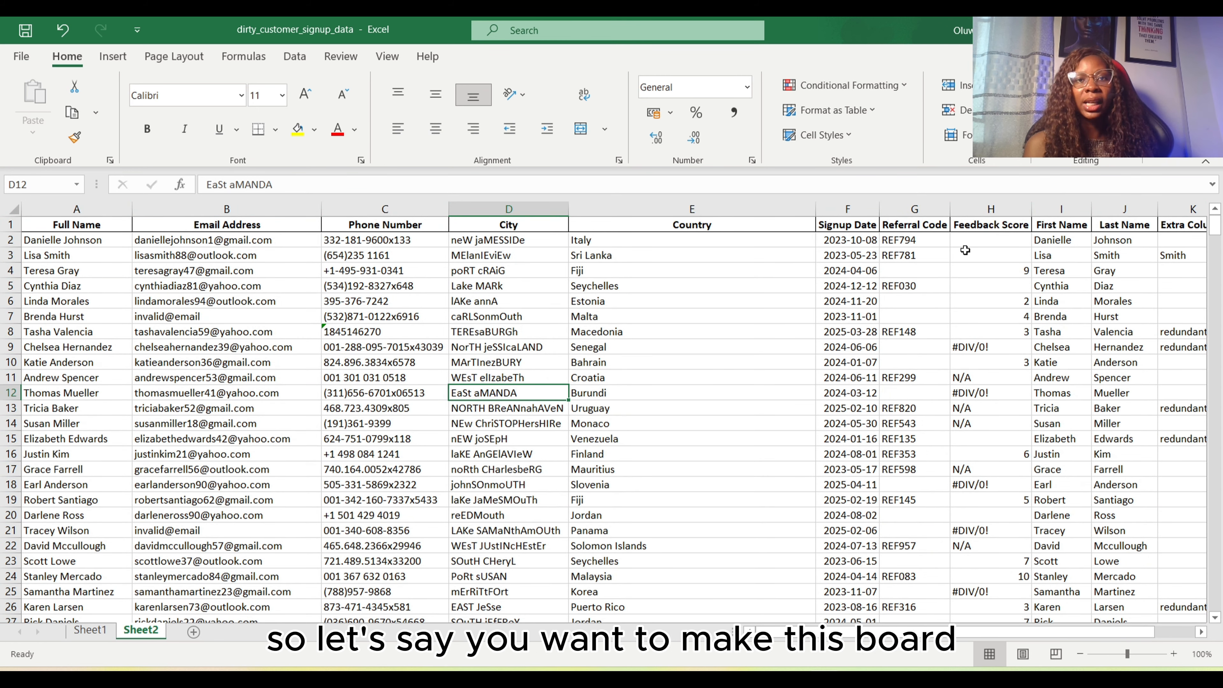
Format three City entries on Sheet2: make D4 bold, D5 italic and D6 underlined
left_click(510, 273)
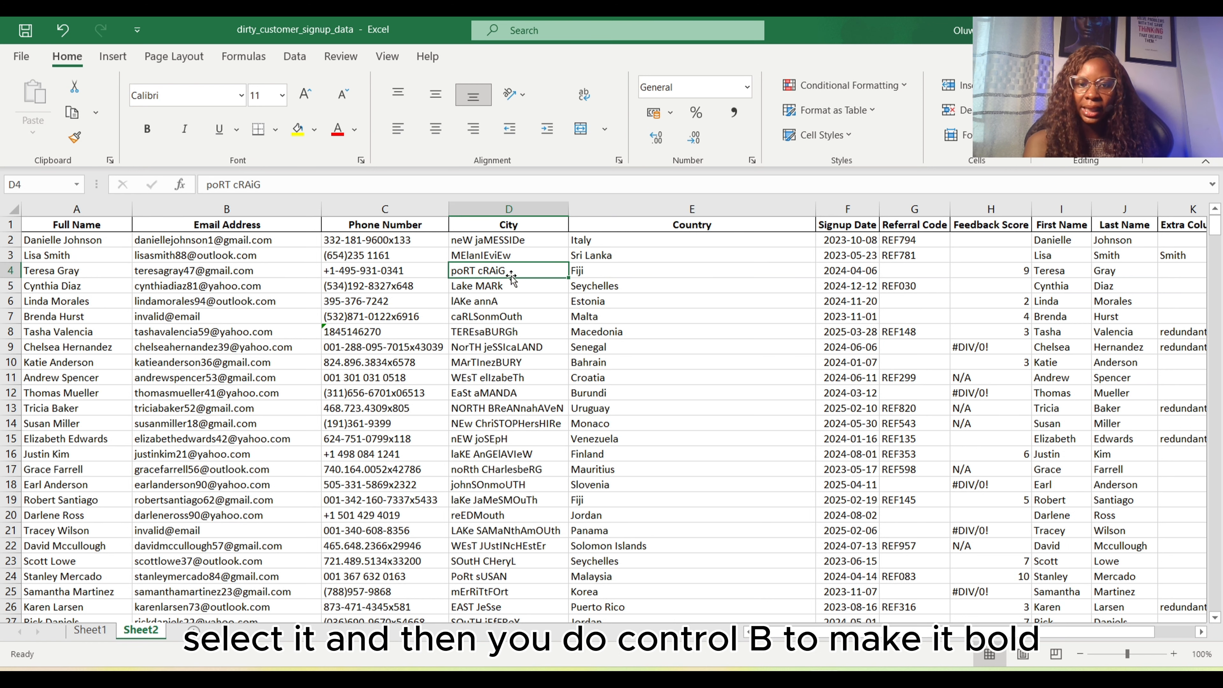
key("ctrl+b")
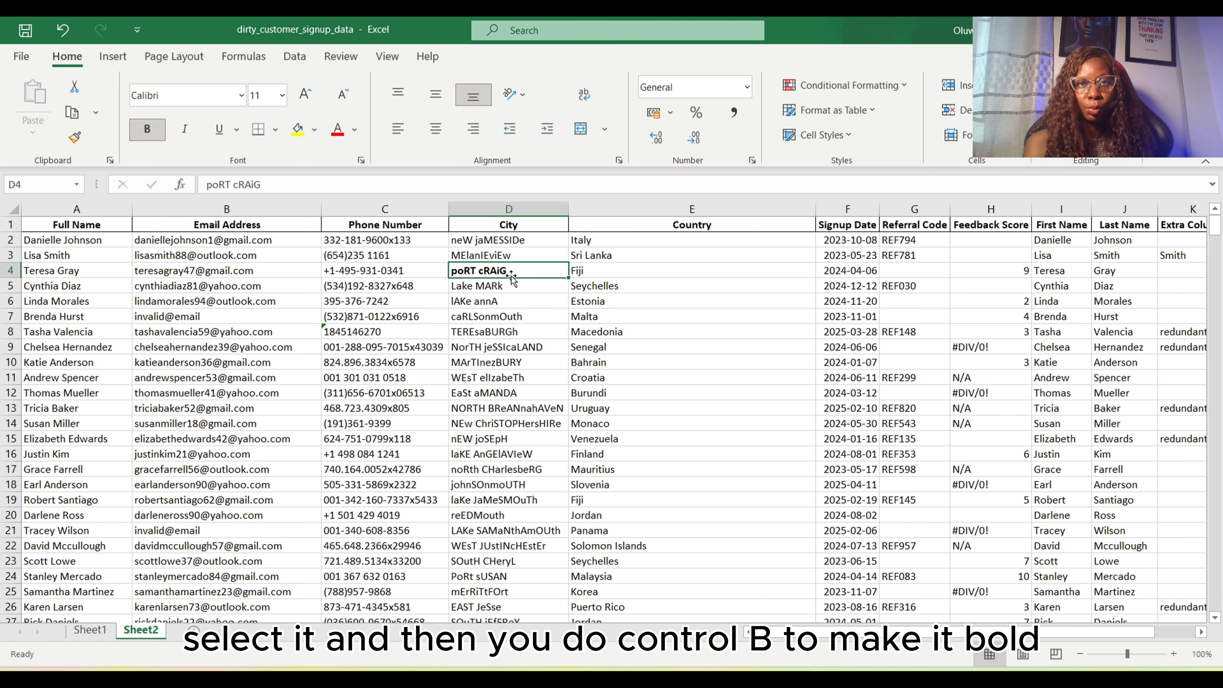
left_click(485, 291)
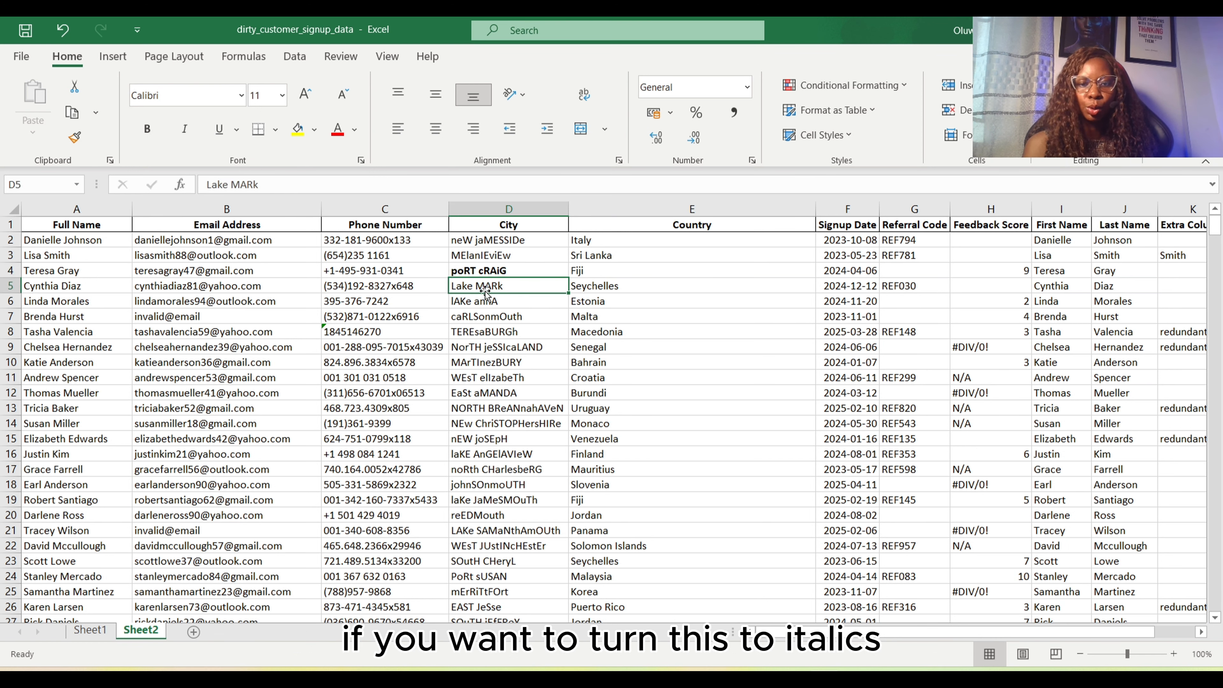
key("ctrl+i")
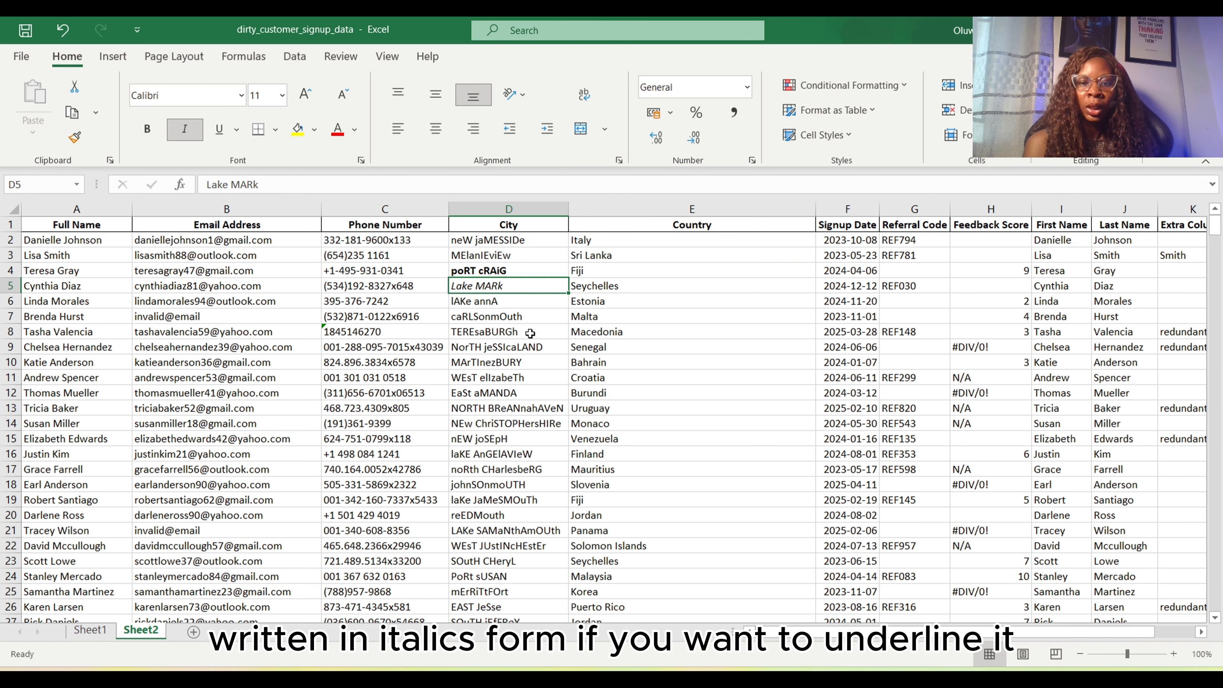
left_click(502, 303)
key("ctrl+u")
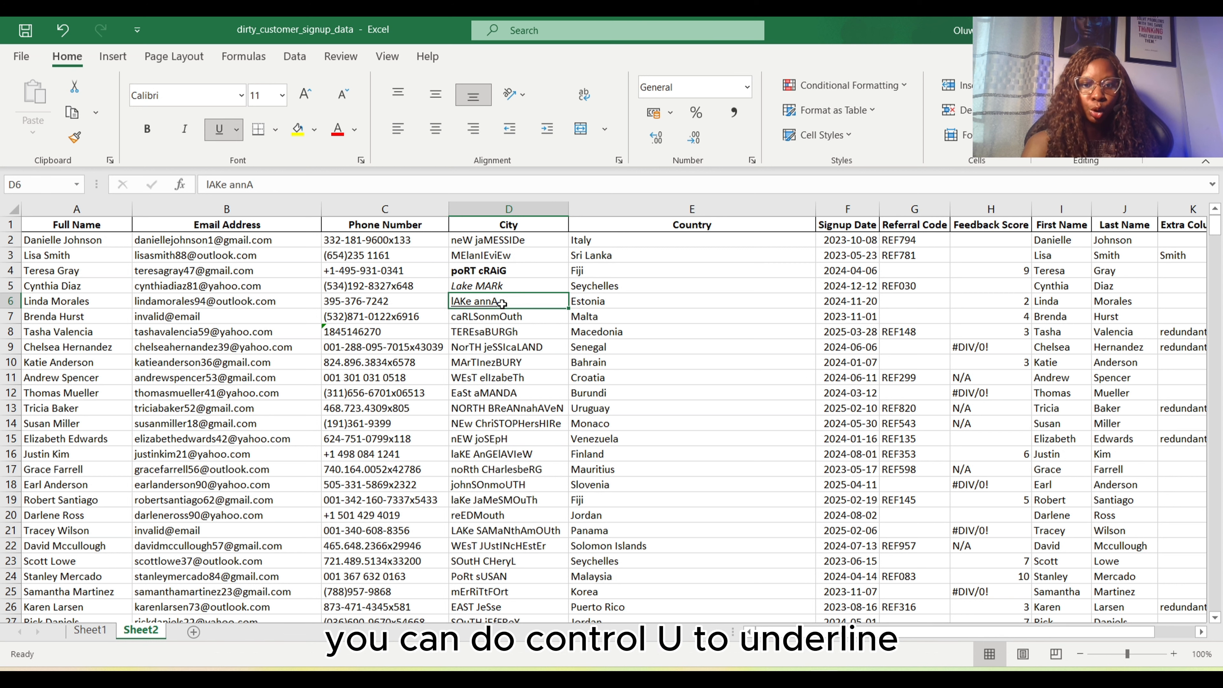
left_click(529, 395)
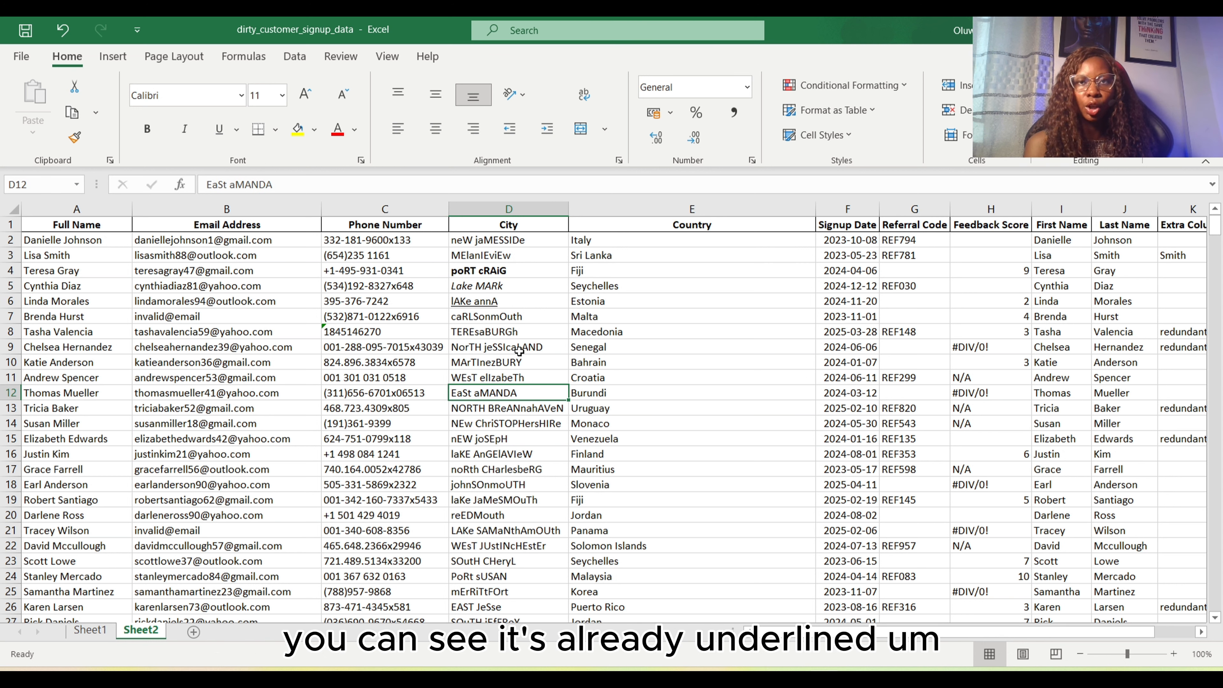
Set the number format of the entire Full Name column on Sheet2 to Text
left_click(366, 576)
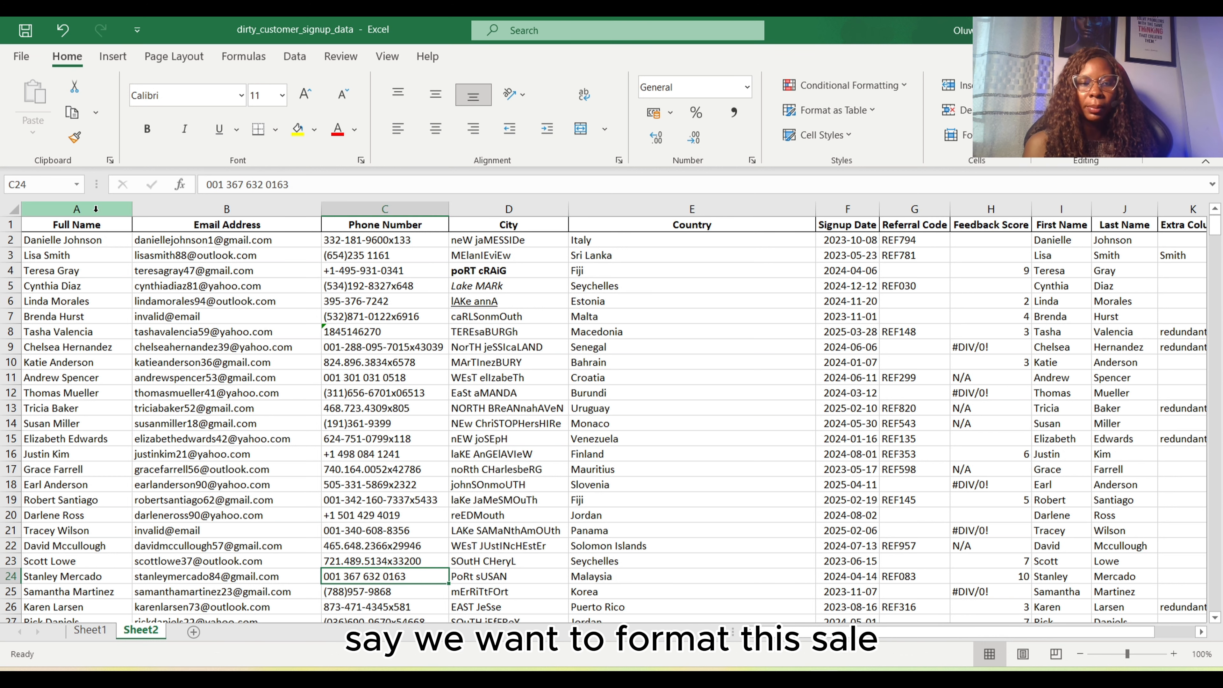
left_click(76, 209)
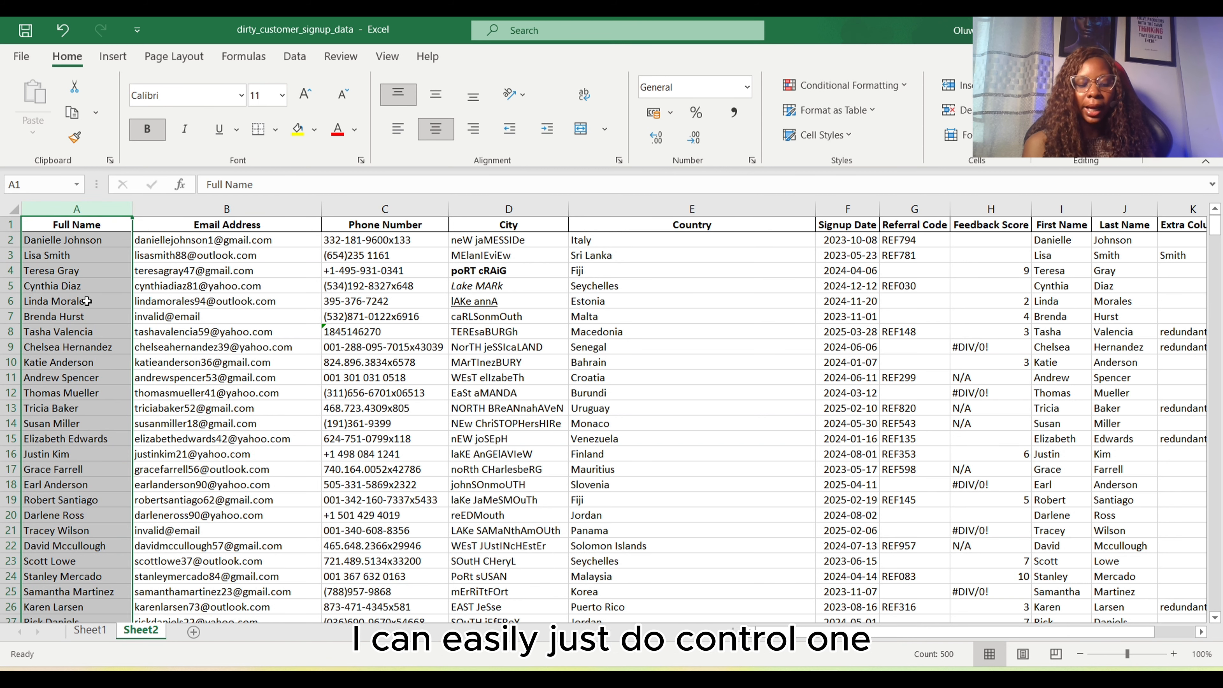
key("ctrl+1")
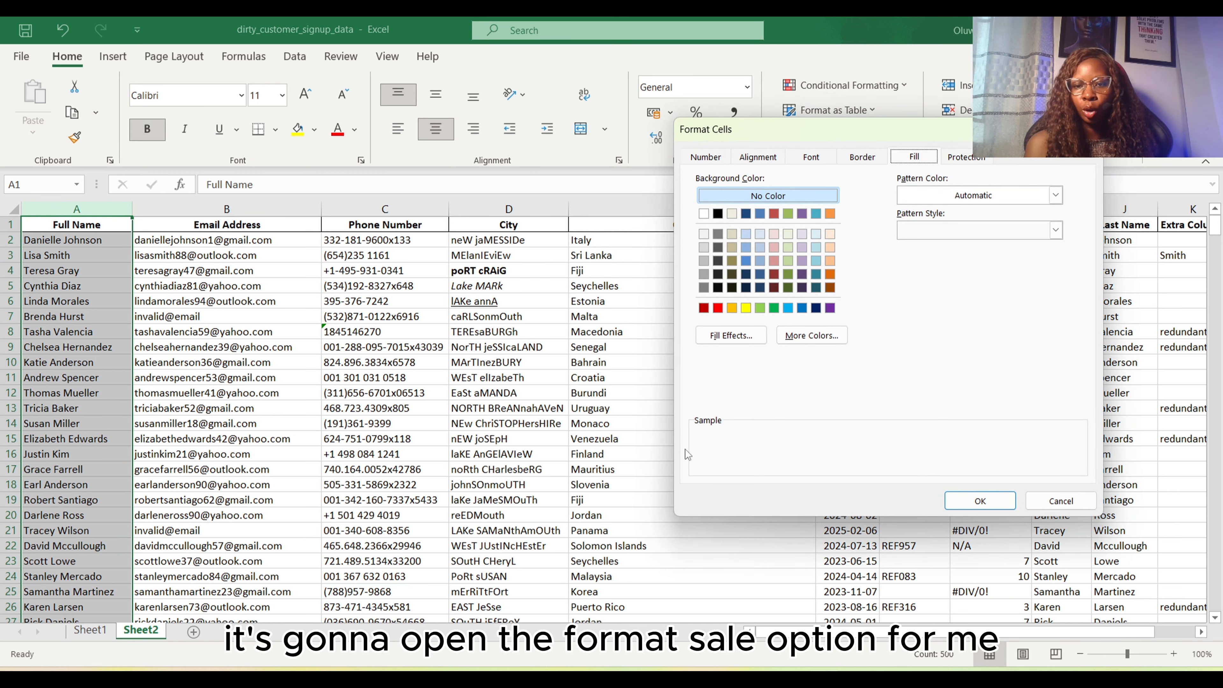
left_click(705, 157)
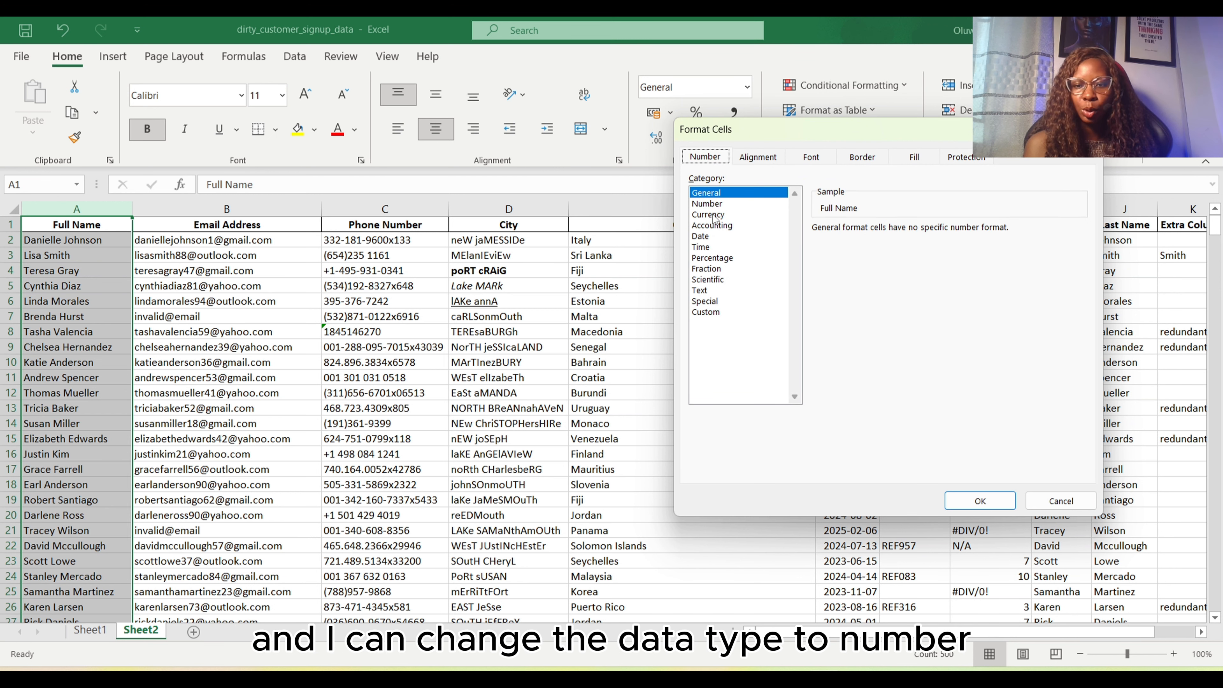
left_click(707, 291)
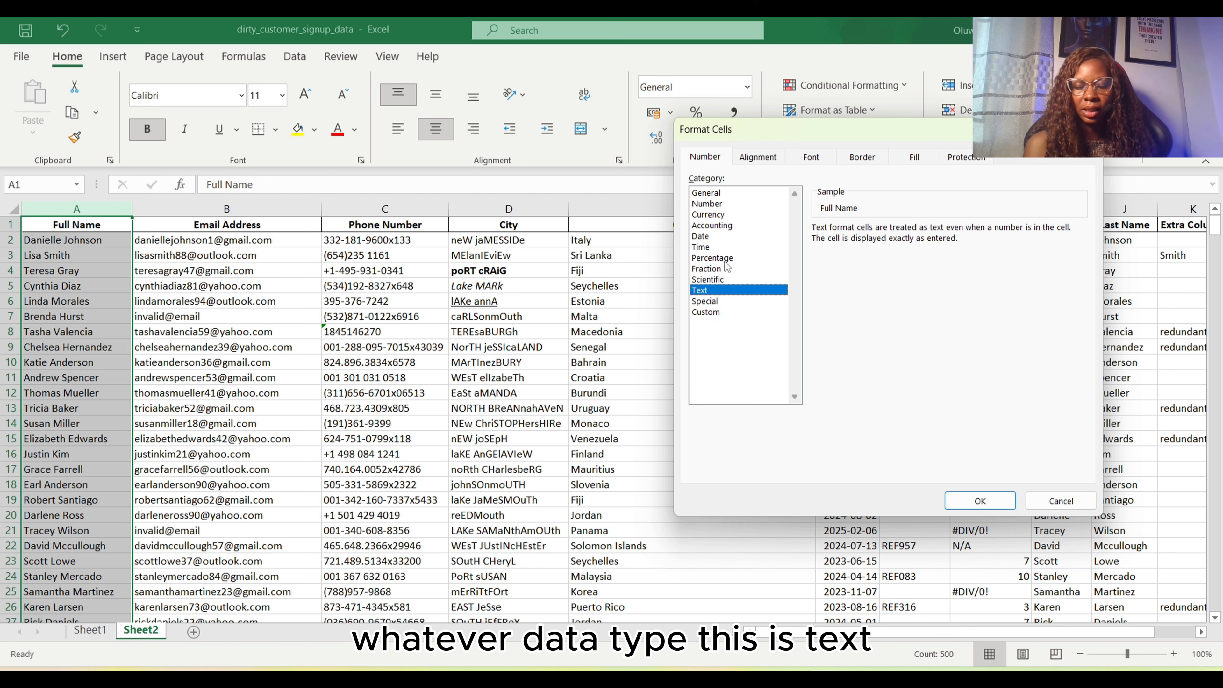
left_click(997, 505)
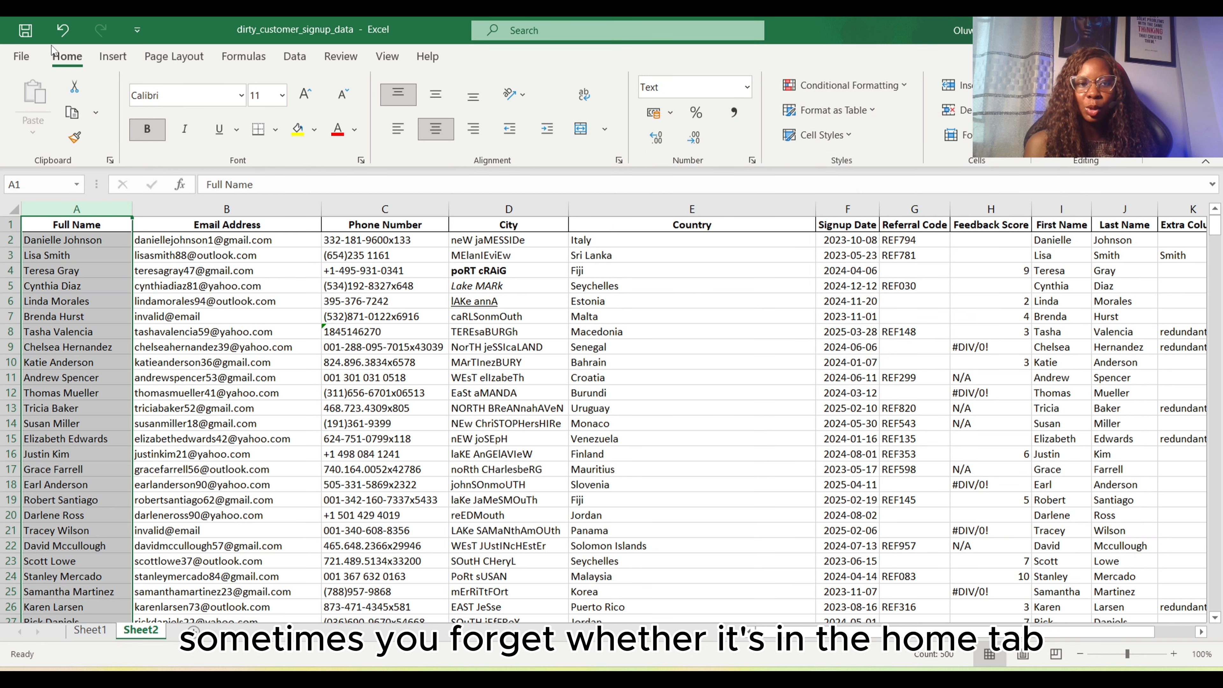
left_click(125, 64)
left_click(176, 61)
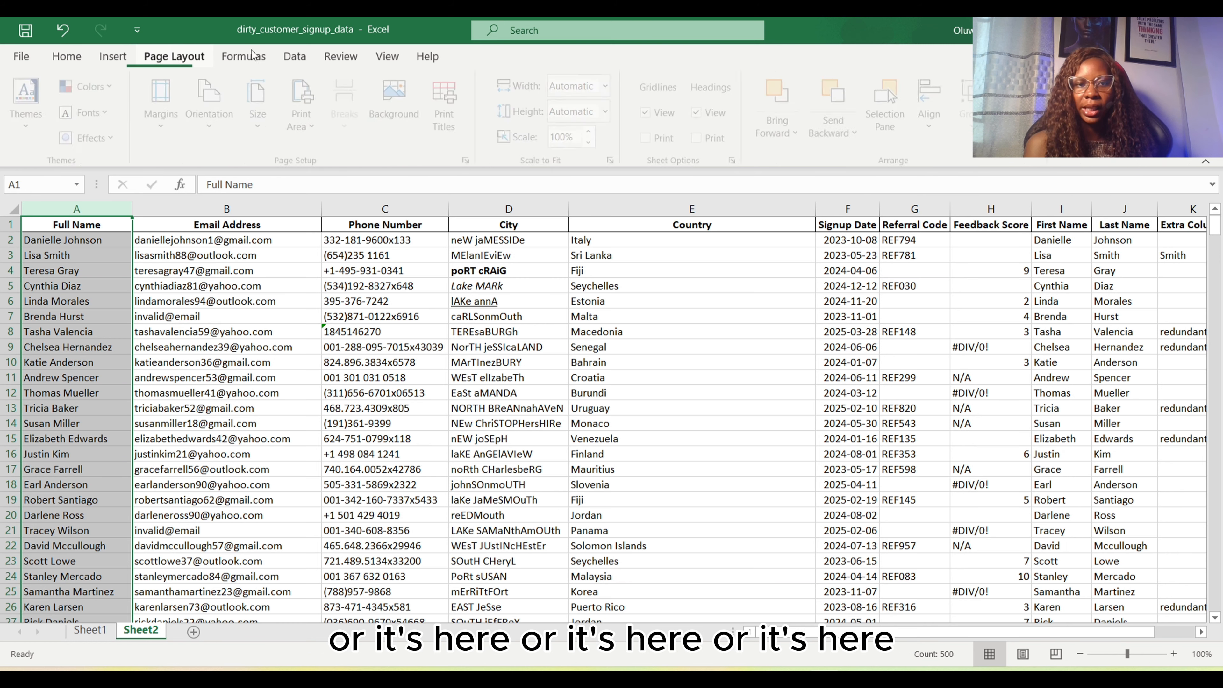
left_click(253, 57)
left_click(294, 60)
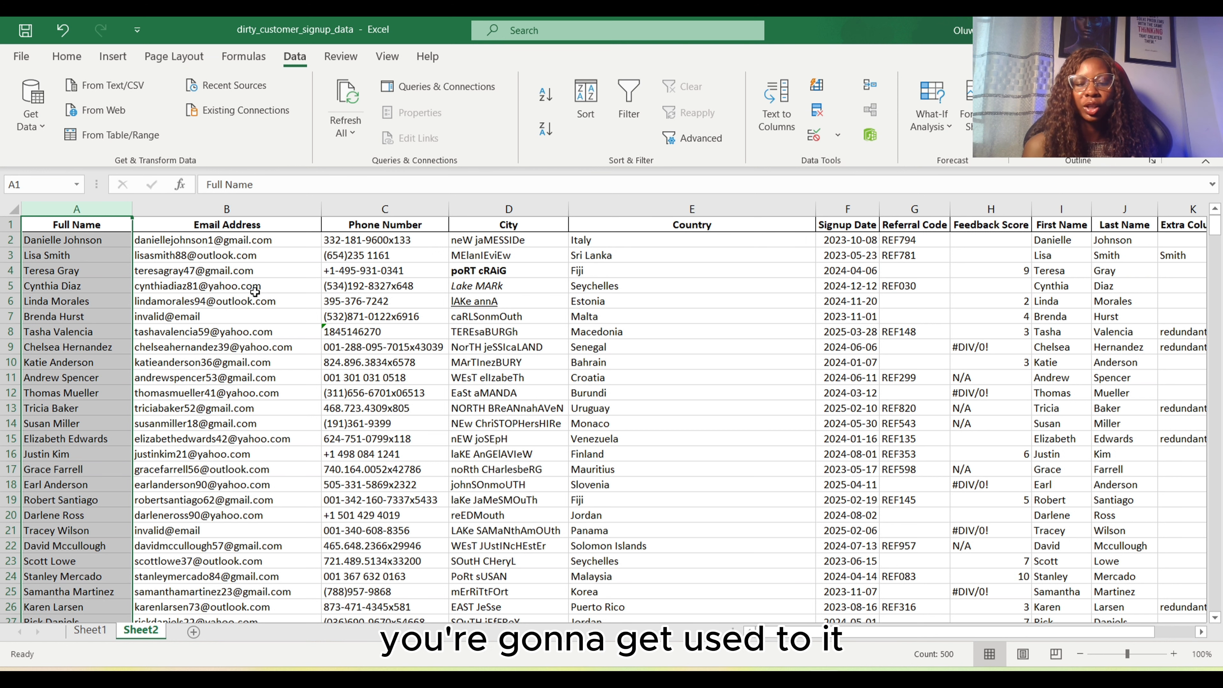
Format the feedback score in H4 as currency and add an outline border around the country cell E15
left_click(1018, 268)
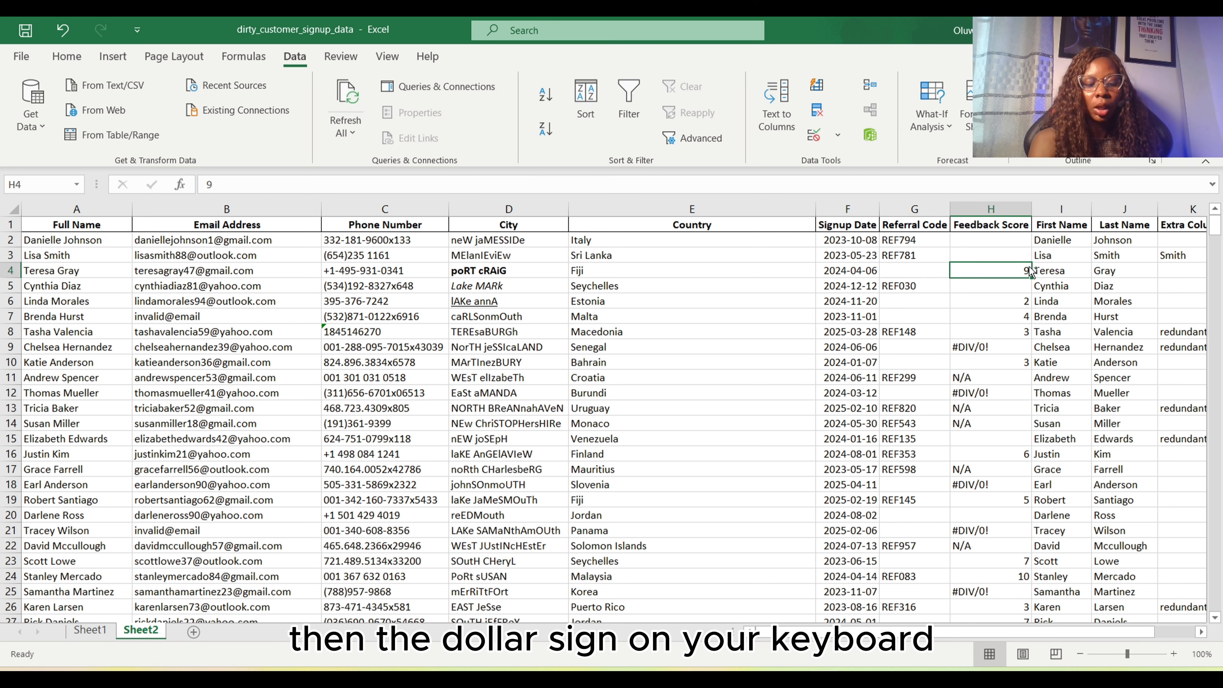
key("ctrl+shift+4")
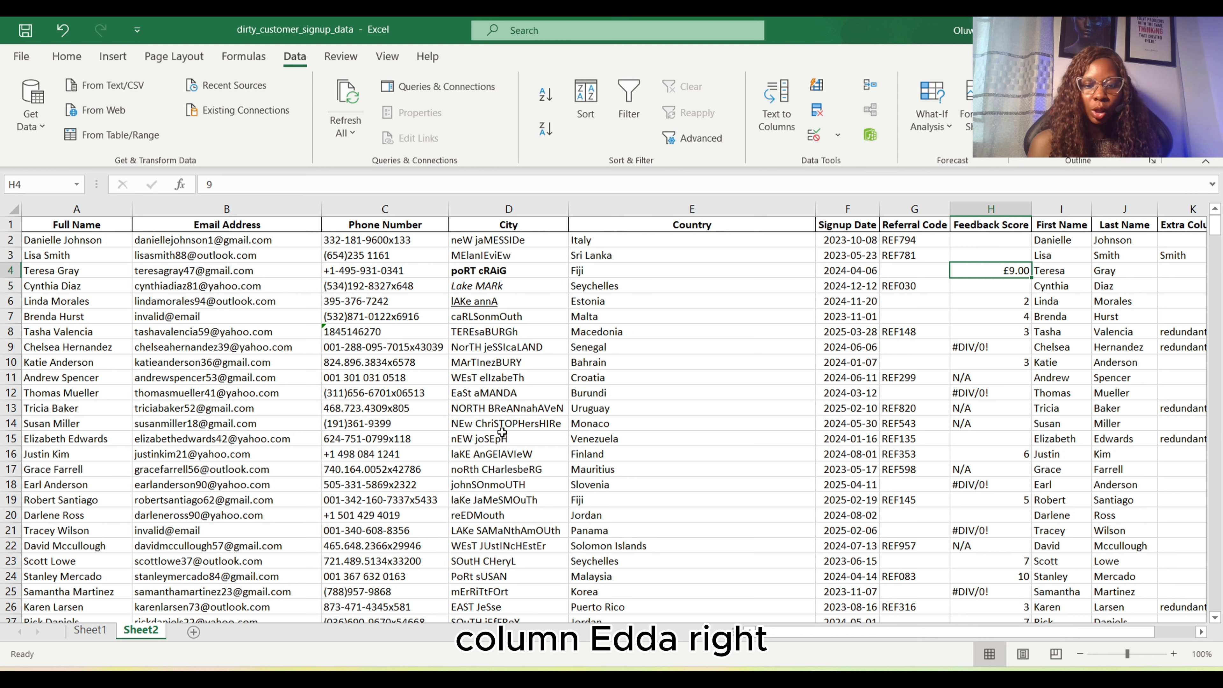
left_click(629, 438)
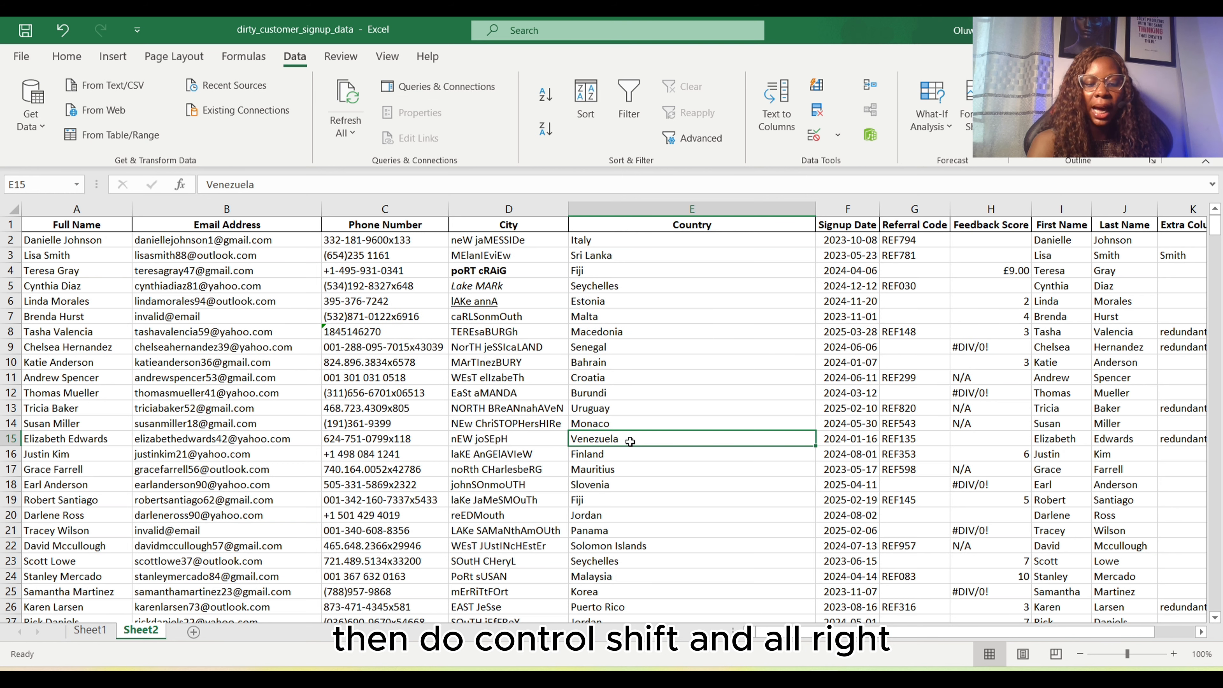
left_click(664, 361)
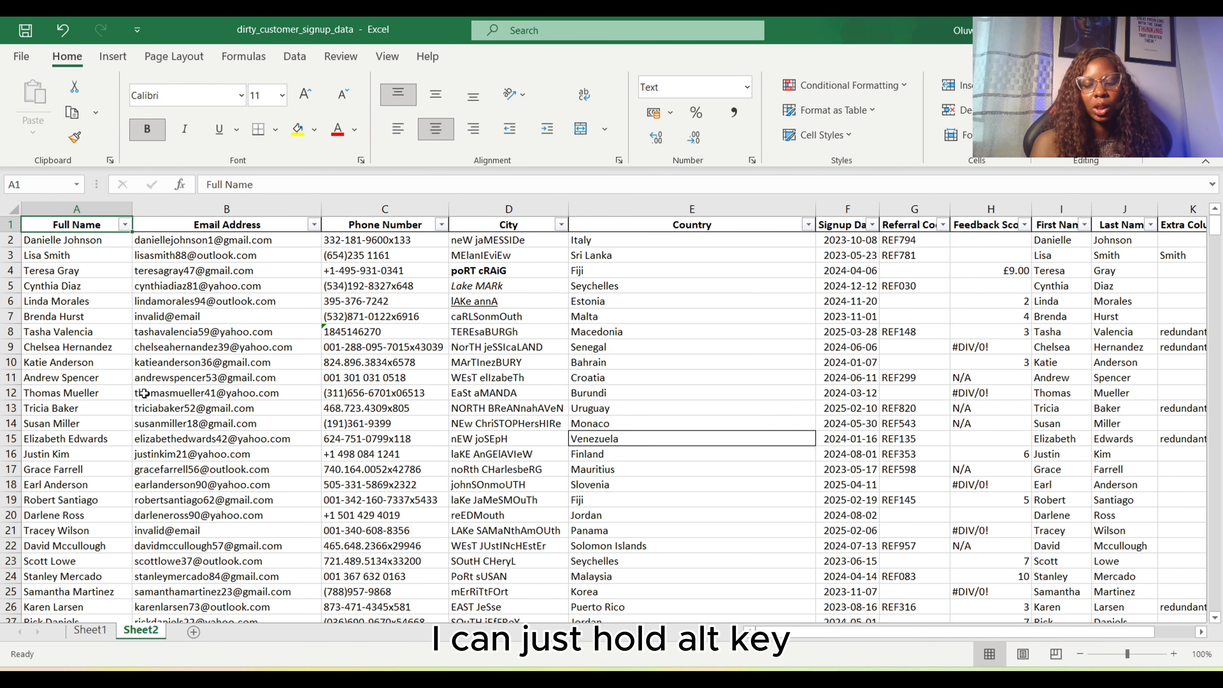
Open the filter lists of the Full Name, Phone Number and City headers in turn and look through their values without filtering
key("alt+Down")
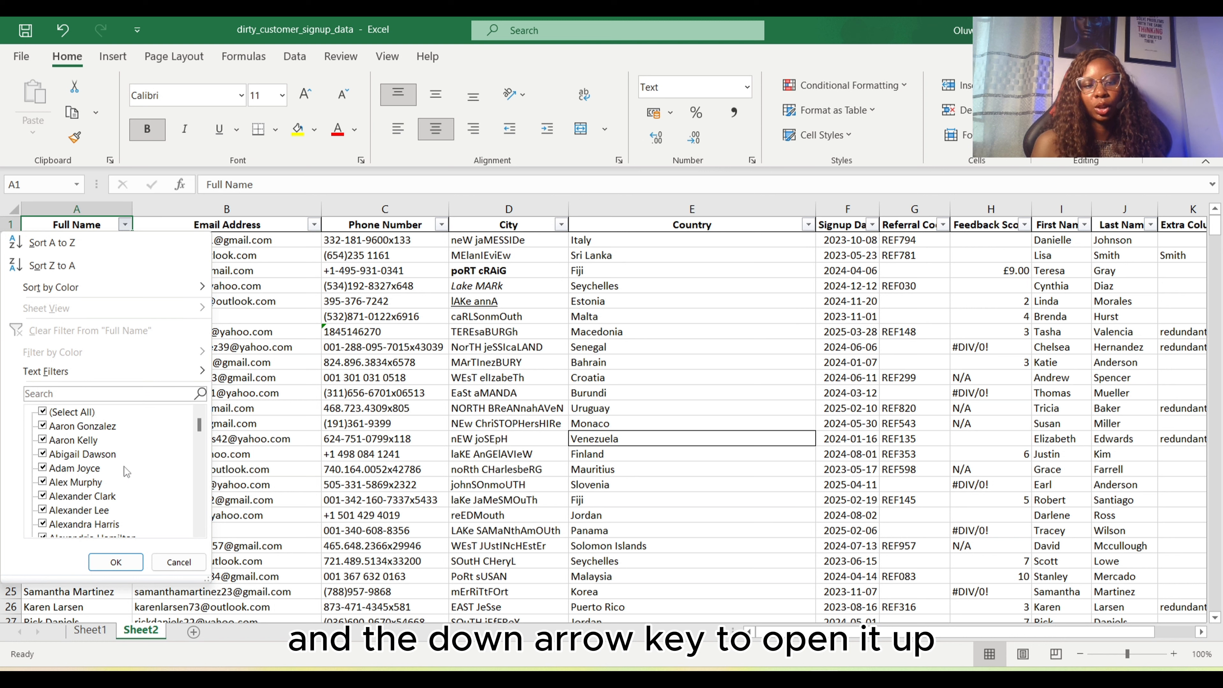
scroll(121, 494, "down", 20)
left_click(297, 403)
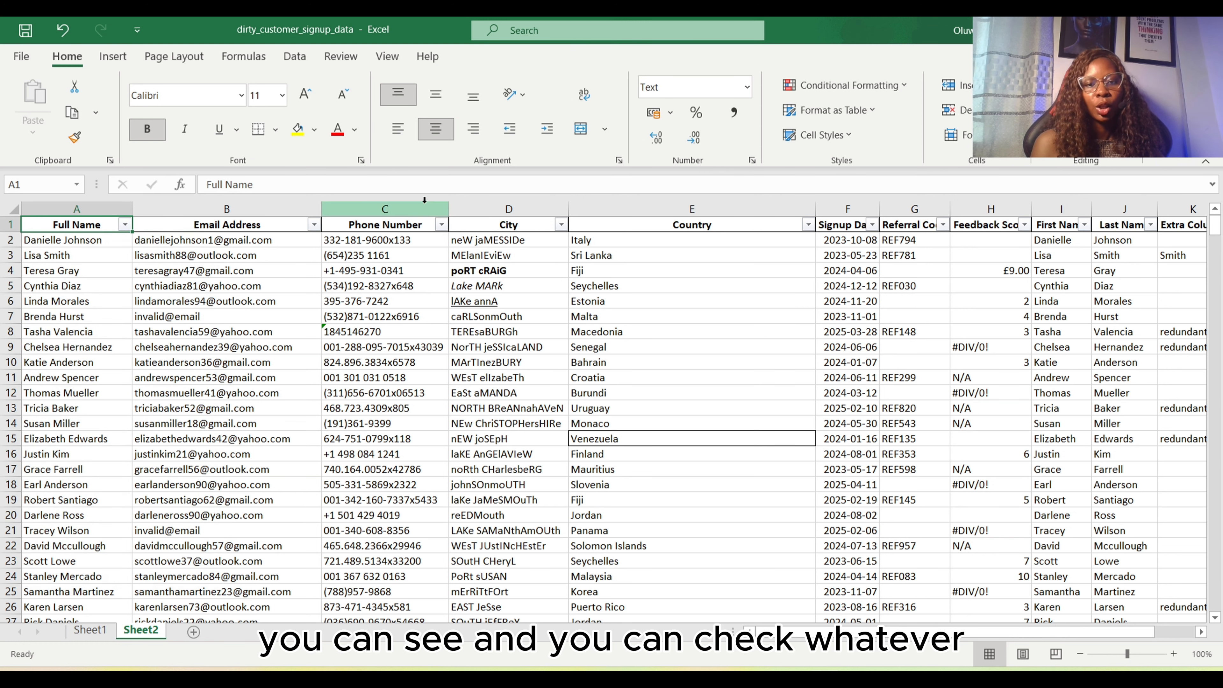
left_click(398, 231)
key("alt+Down")
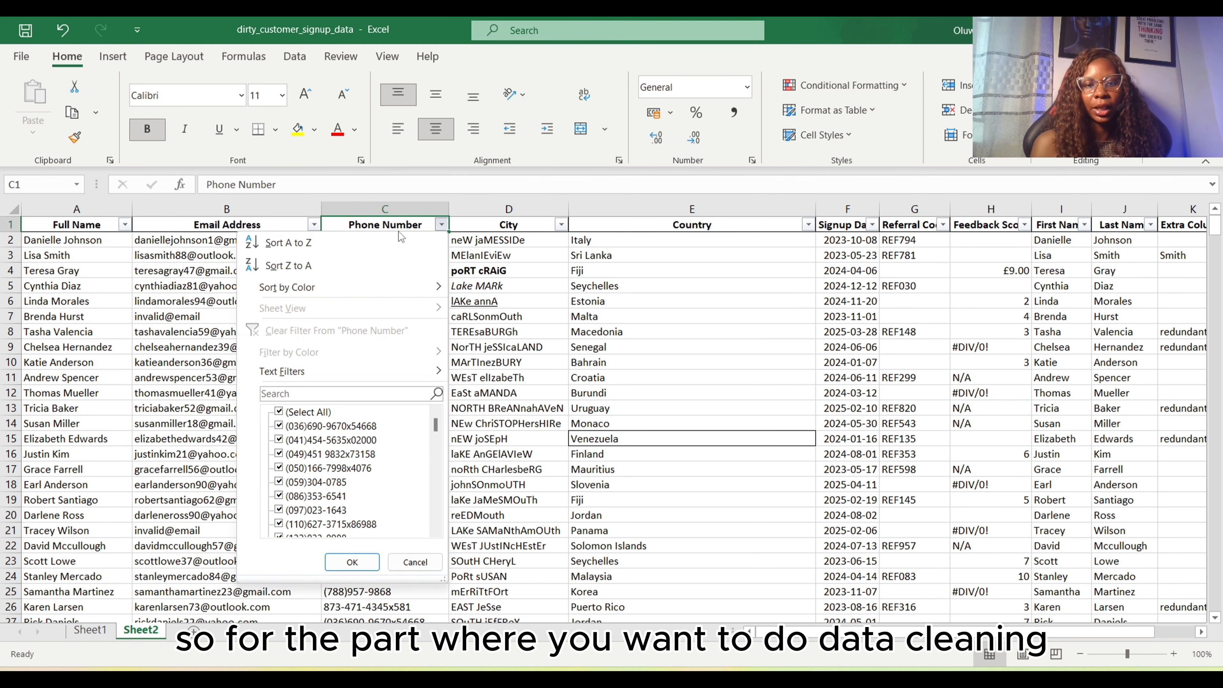
scroll(353, 474, "down", 8)
scroll(353, 475, "down", 15)
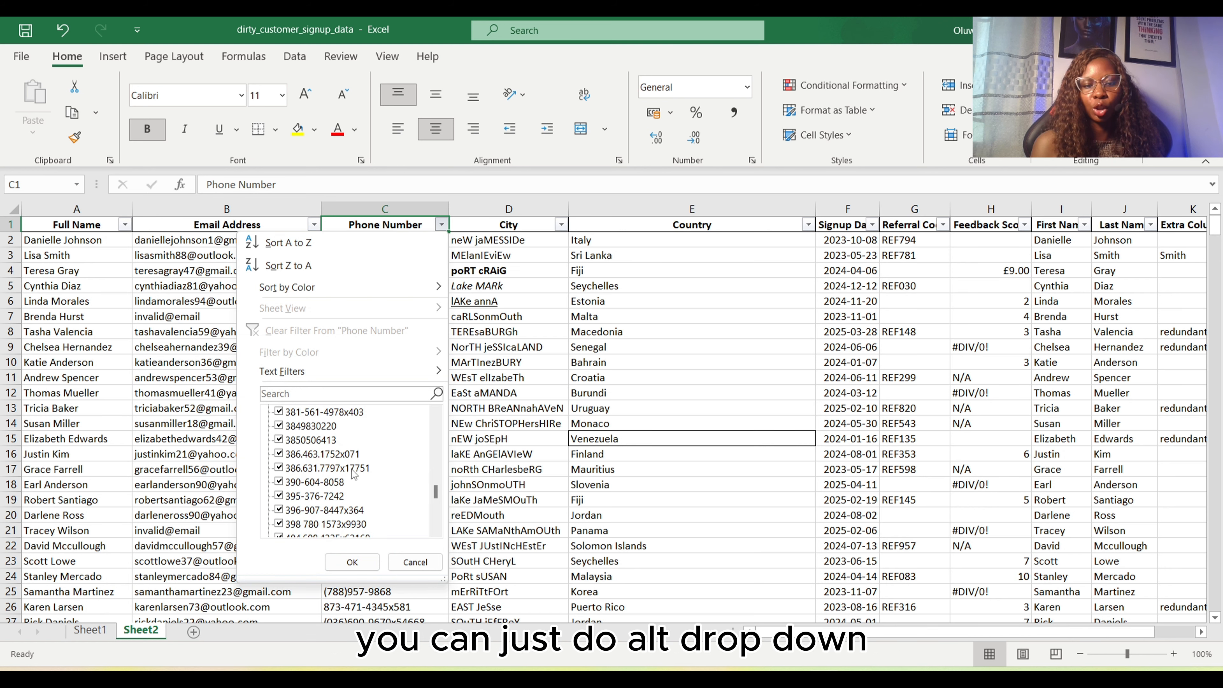
left_click(544, 219)
left_click(545, 219)
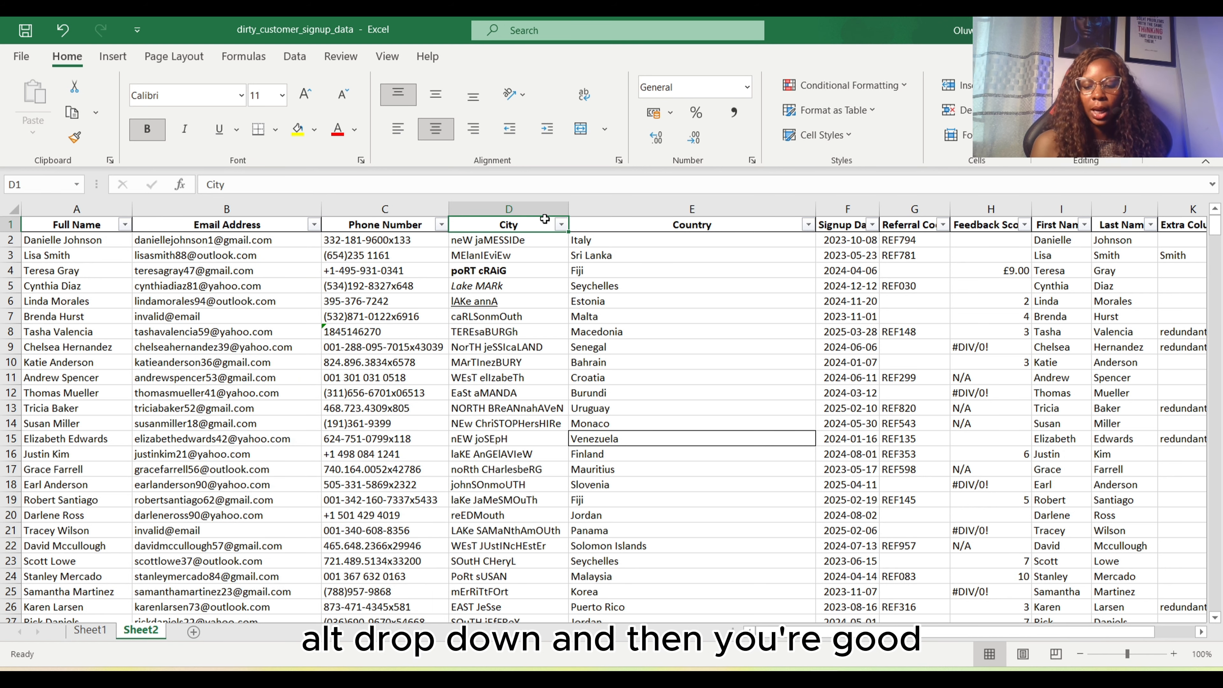
key("alt+Down")
key("Escape")
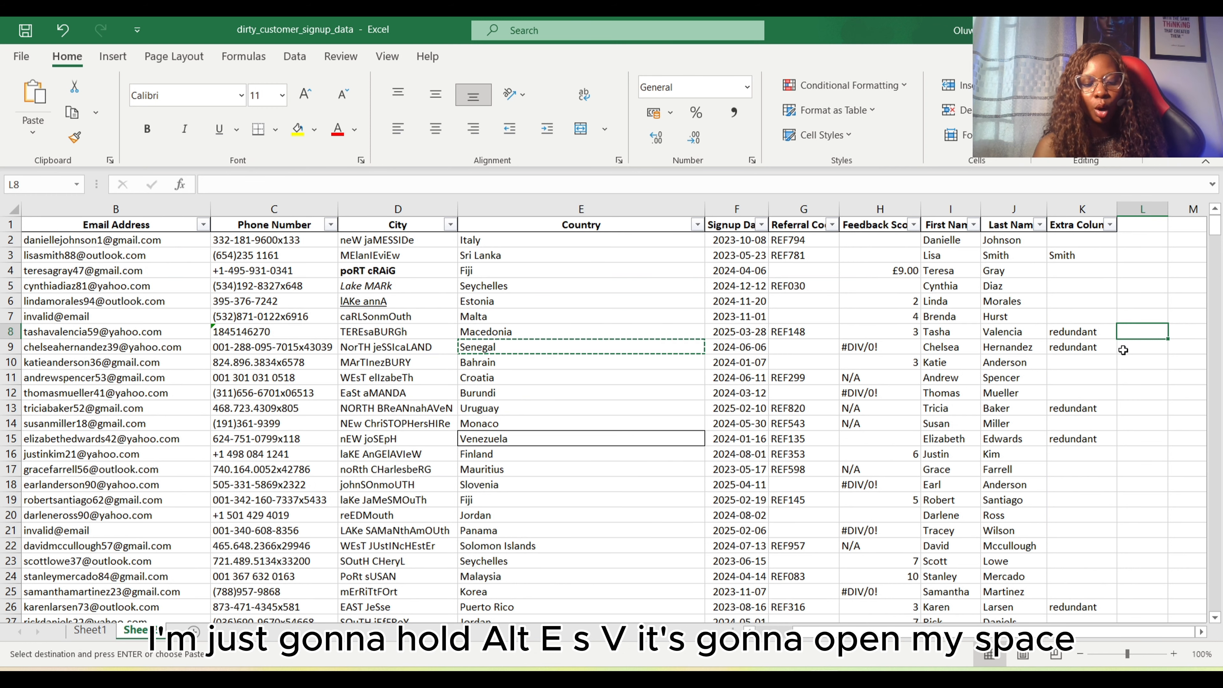
Paste the copied country from E9 into L8 as values only using Paste Special
key("alt+e")
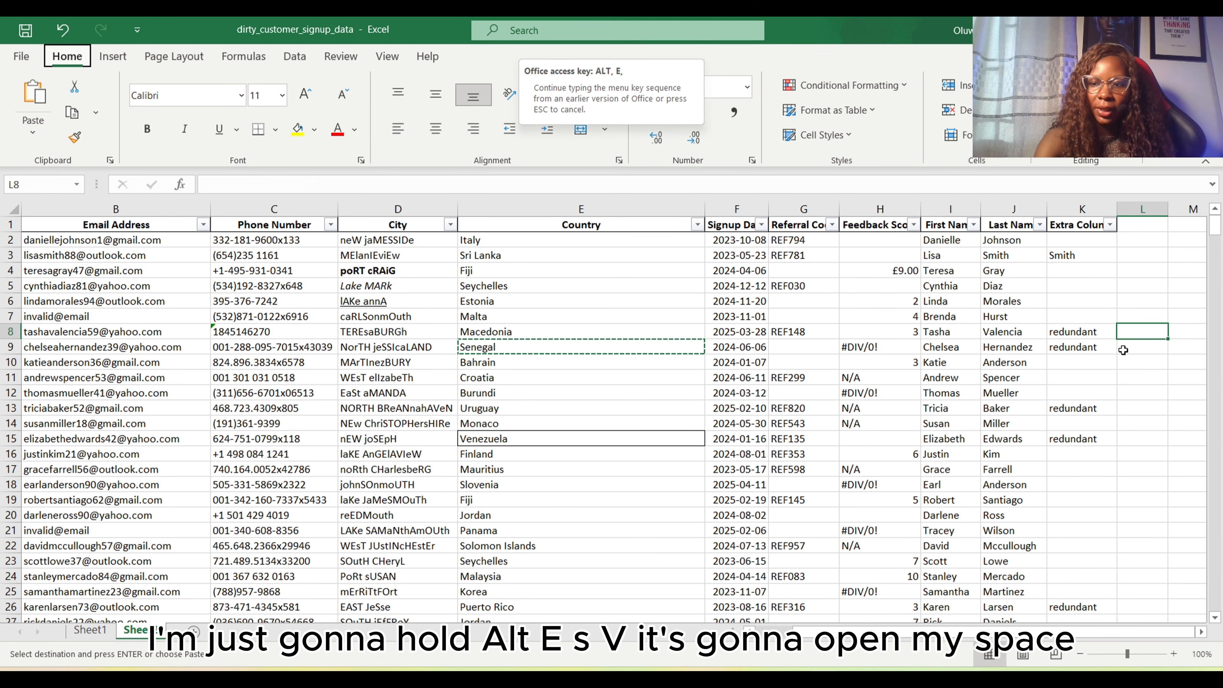
key("s")
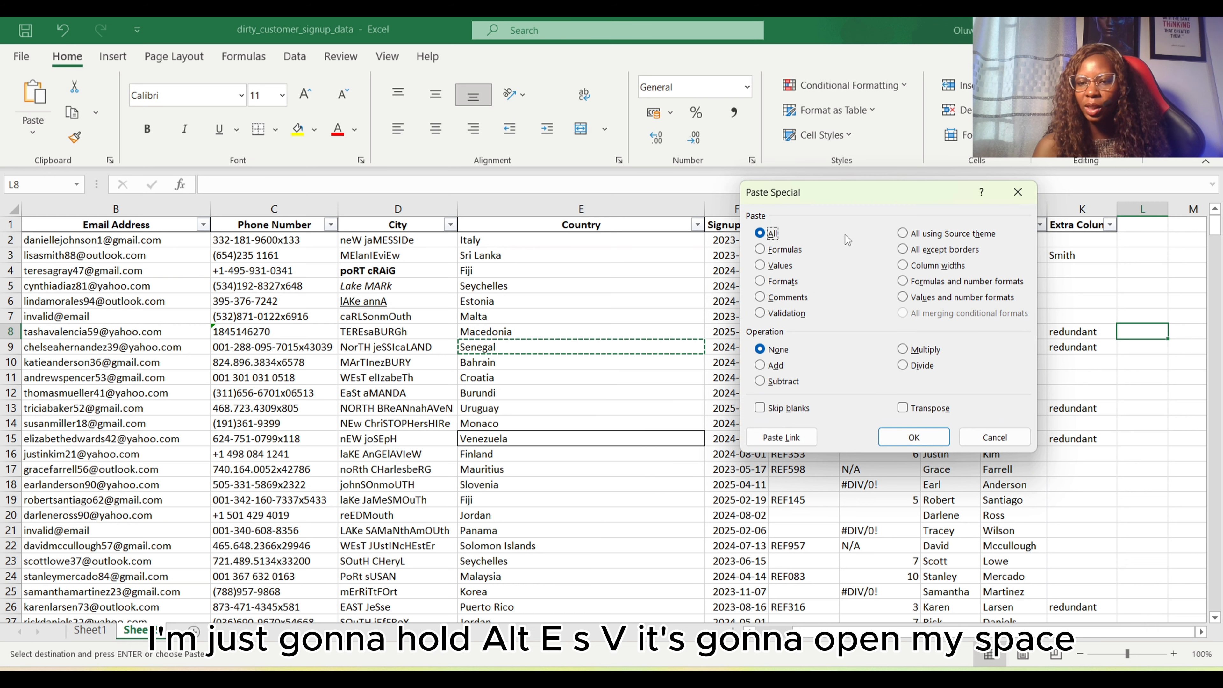
left_click(761, 267)
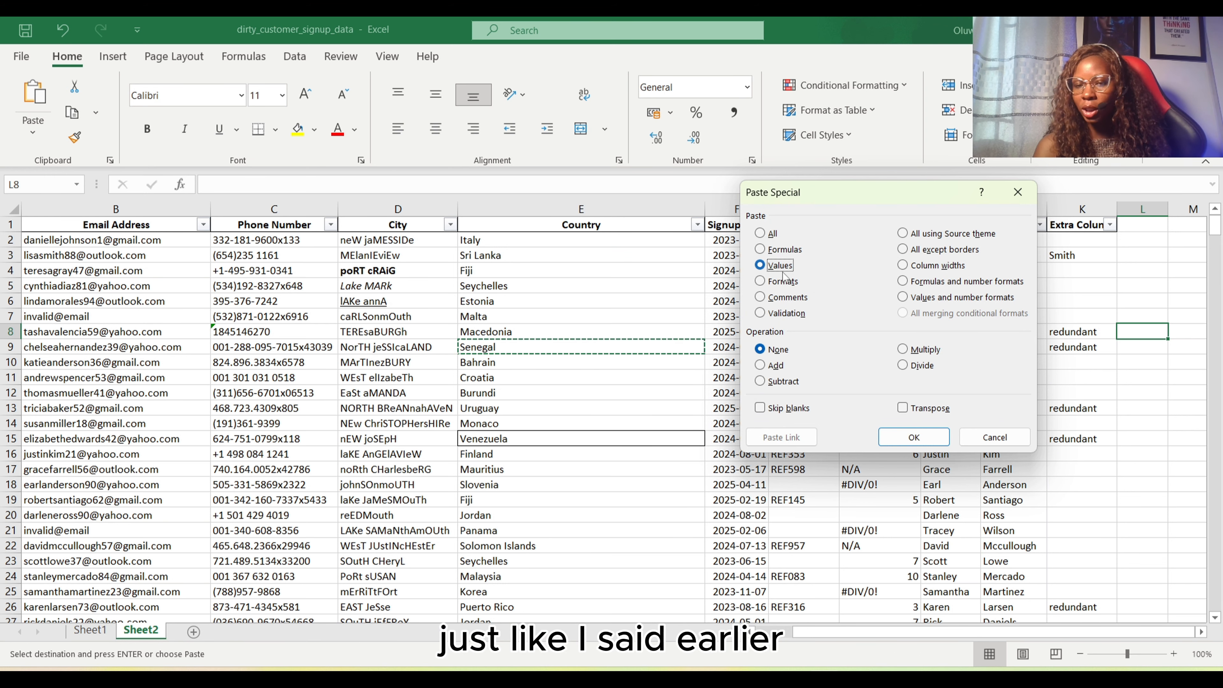
left_click(930, 434)
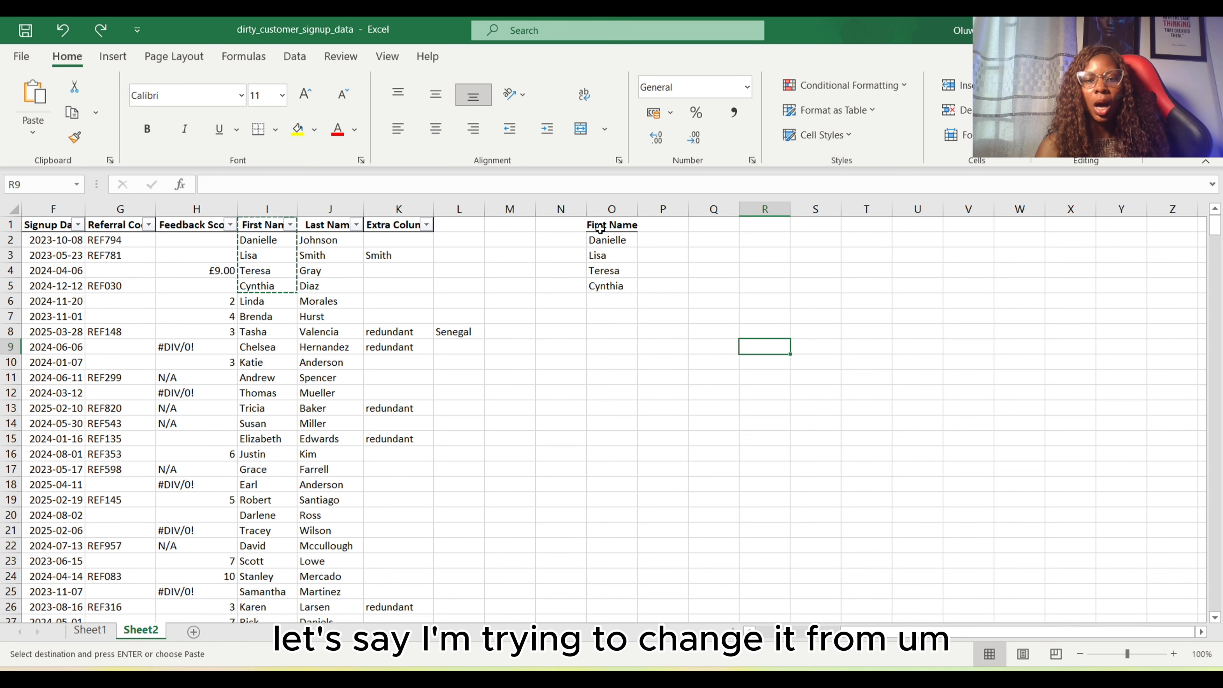
Paste the copied First Name cells I1:I5 transposed into a row starting at O1 using Paste Special
left_click(617, 210)
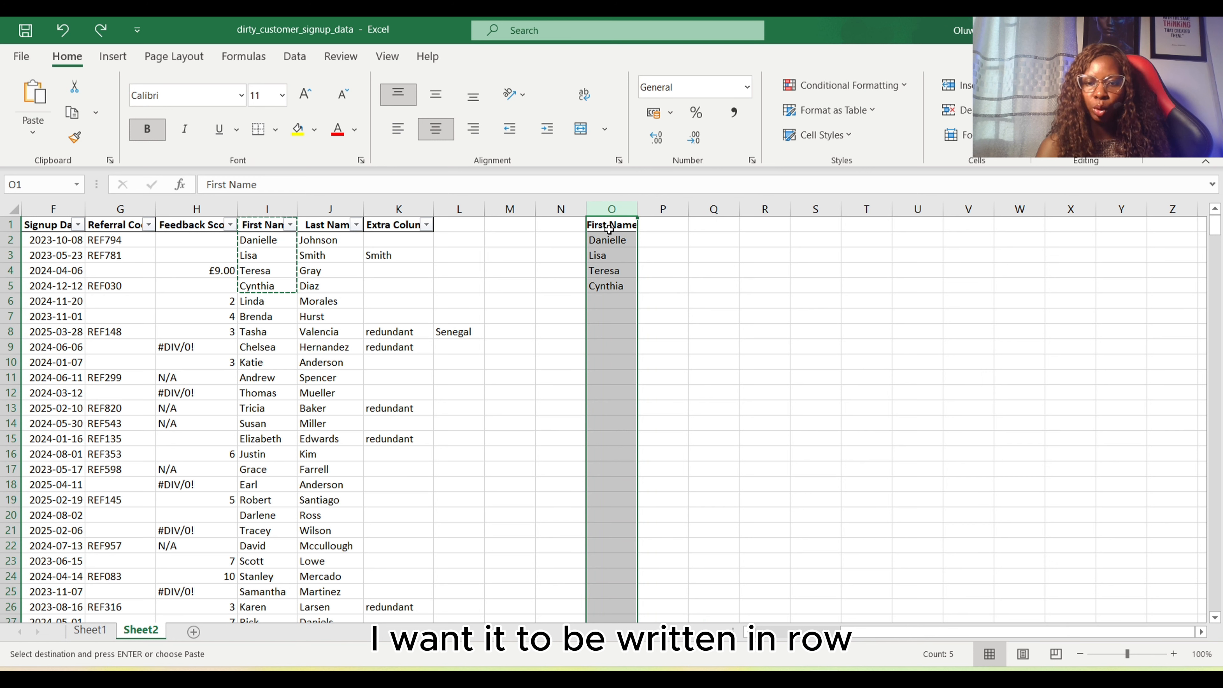
left_click(665, 277)
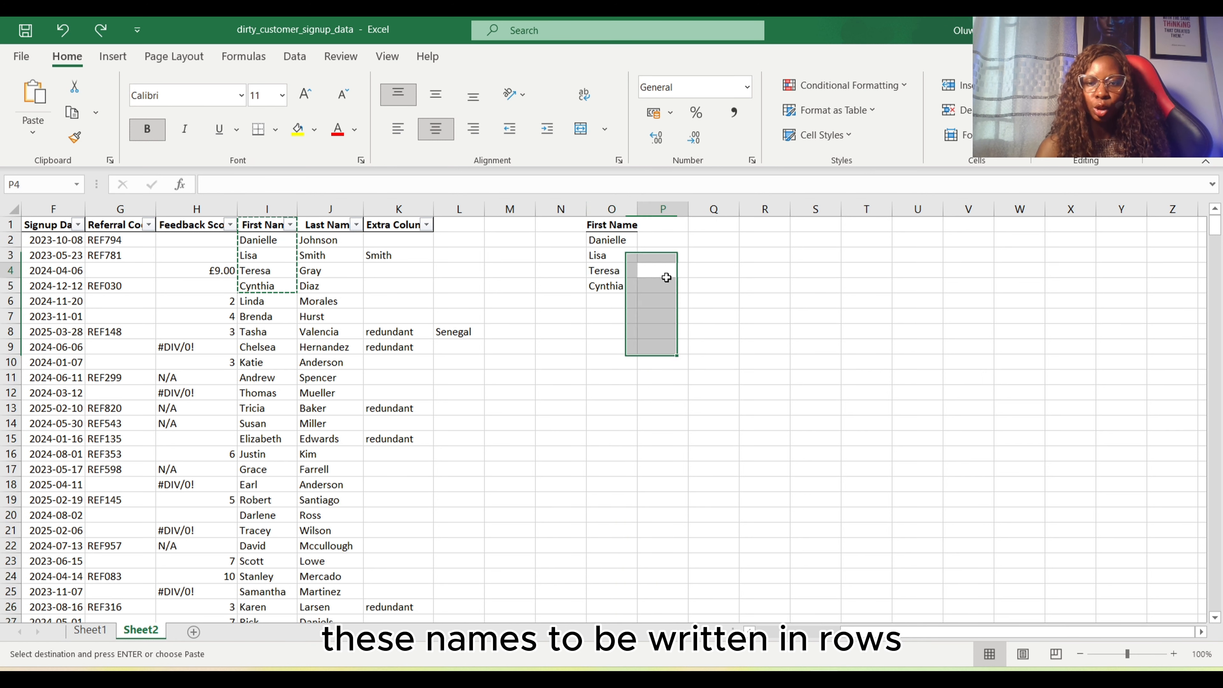
left_click(620, 223)
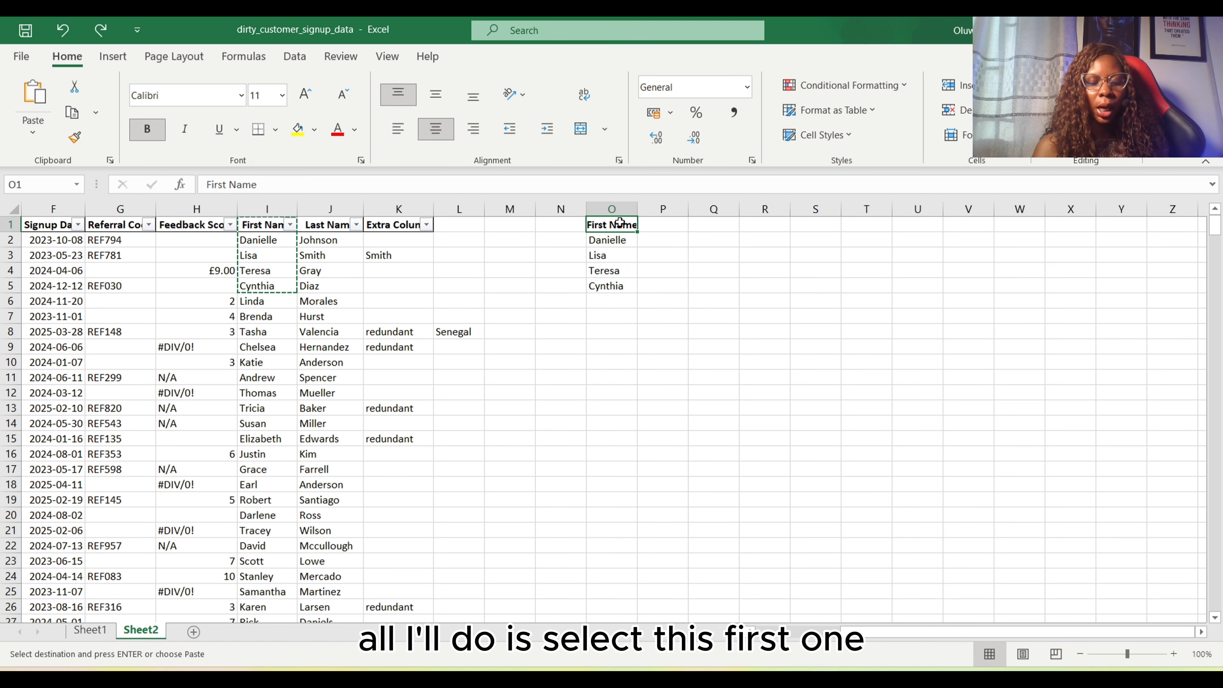
key("alt+e")
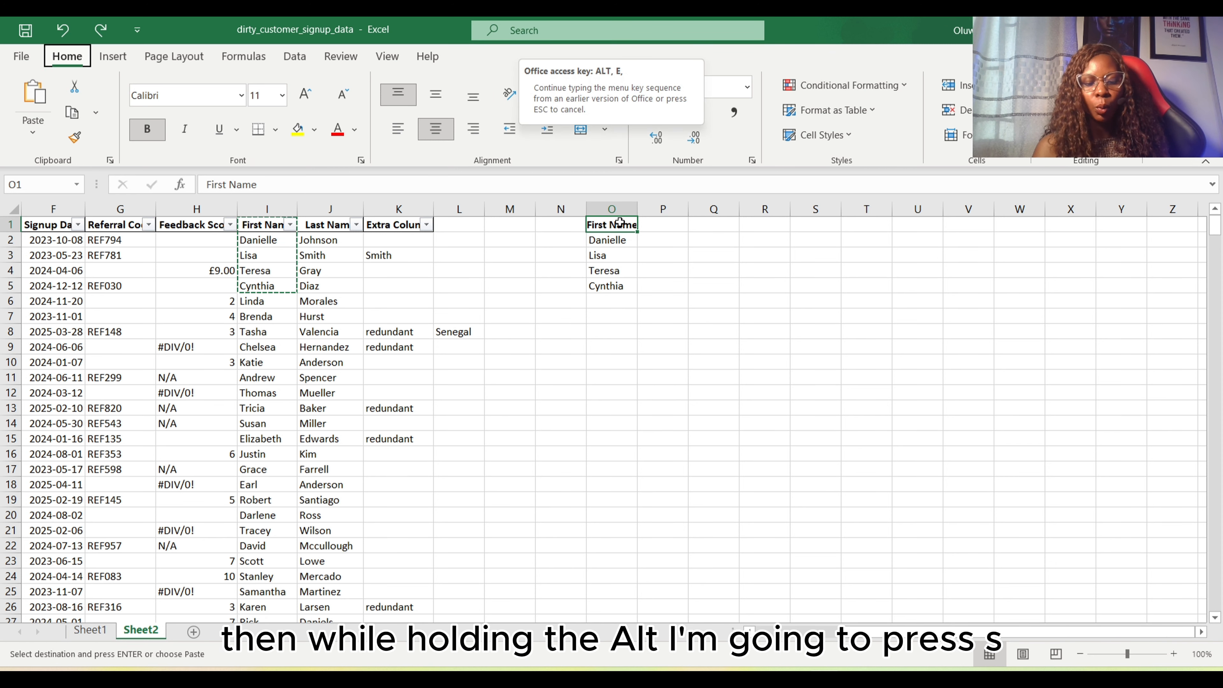
key("s")
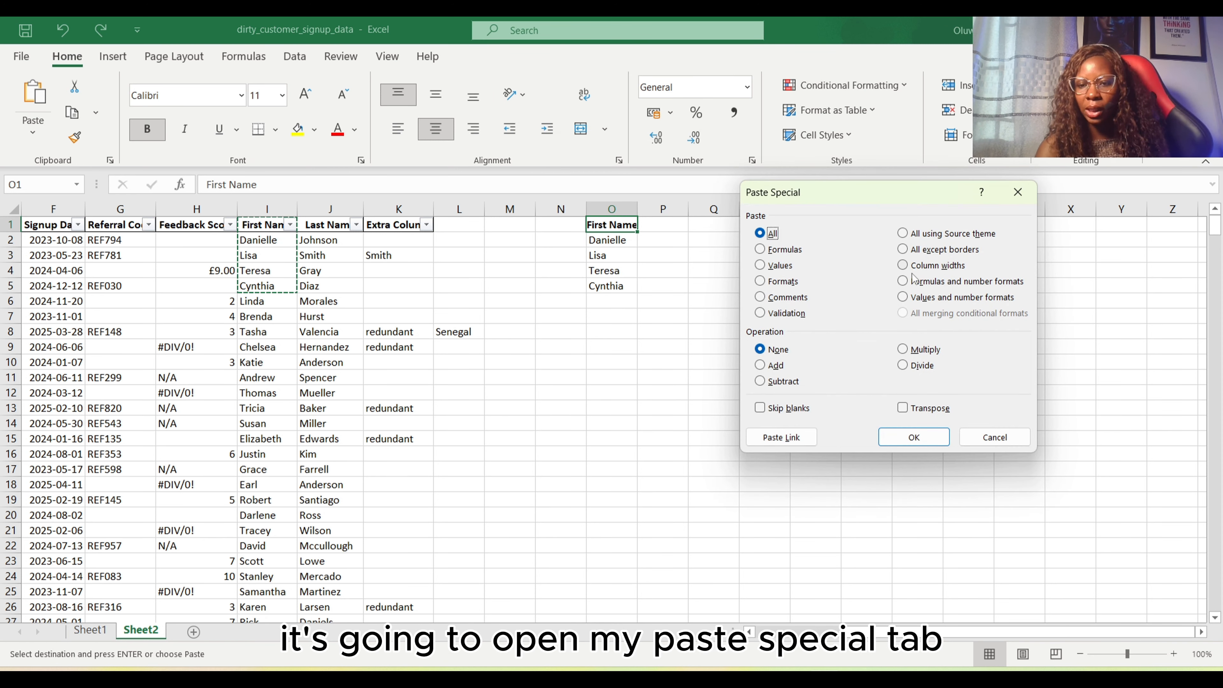
left_click(903, 409)
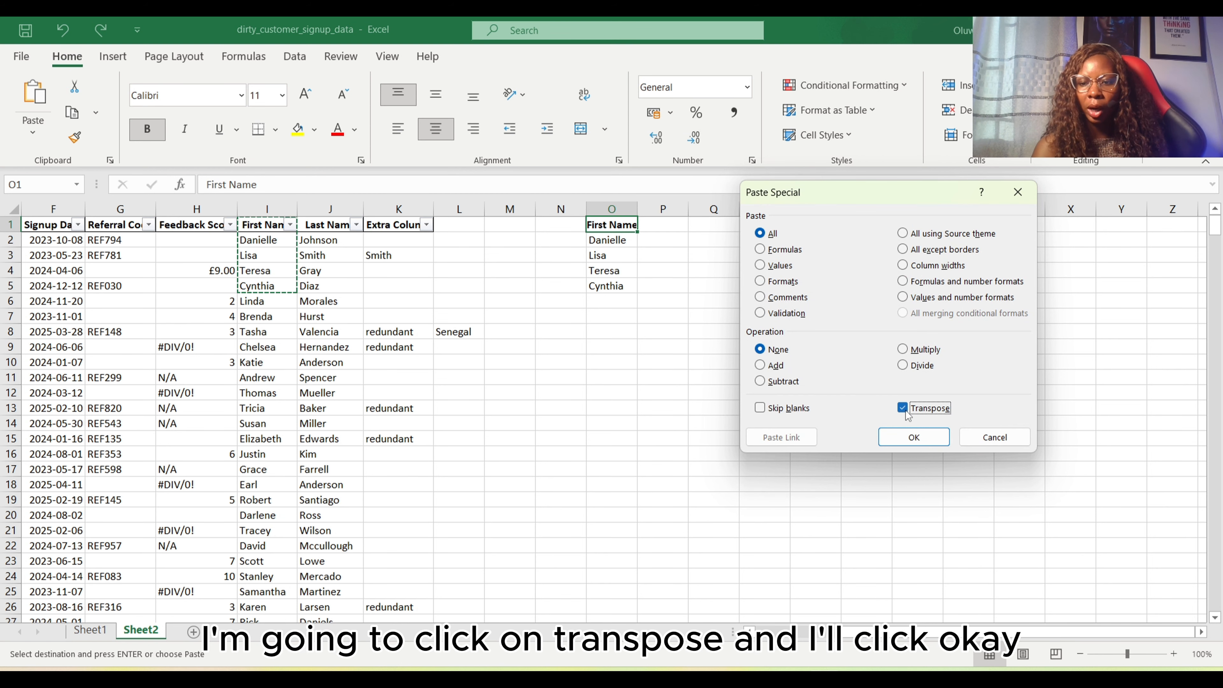
left_click(913, 437)
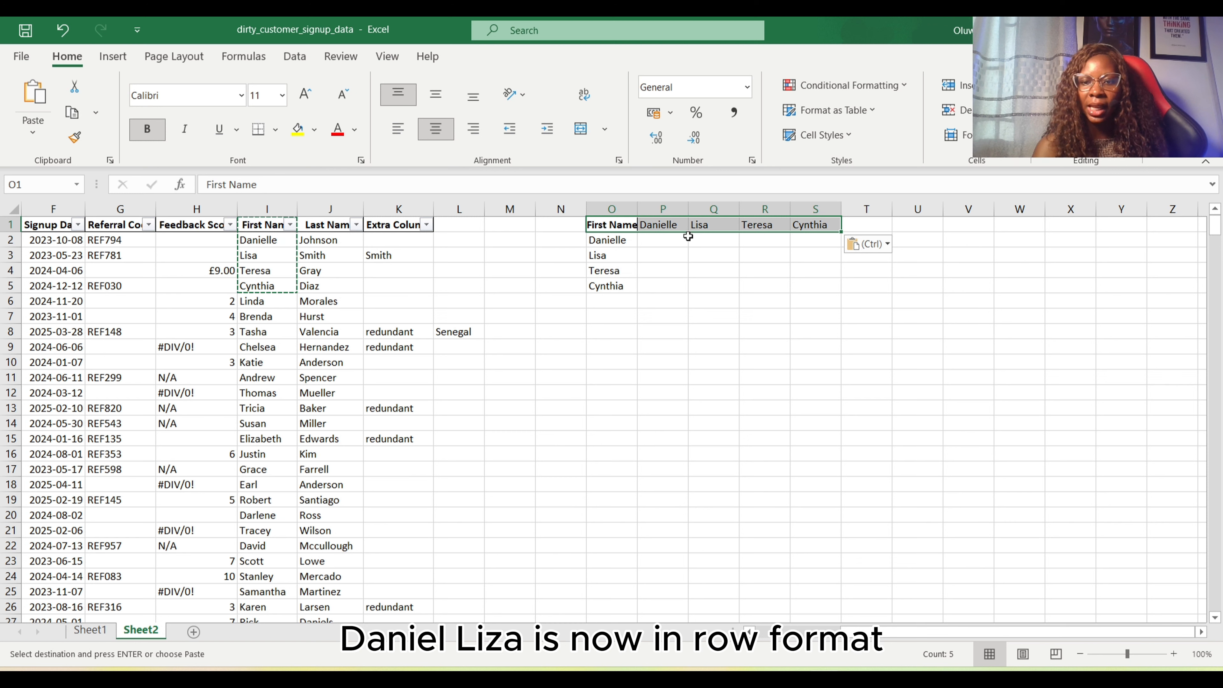
Clear the vertical list of names in O2:O5 below the transposed row
left_click(606, 248)
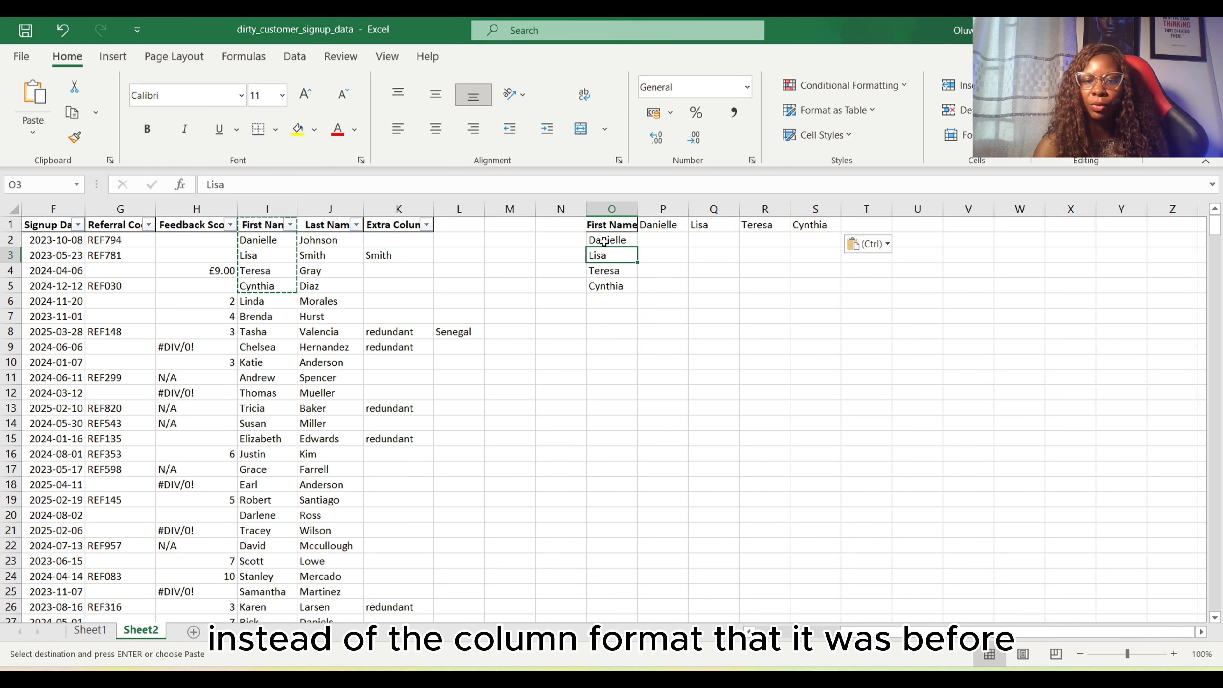
left_click_drag(605, 240, 602, 288)
key("Delete")
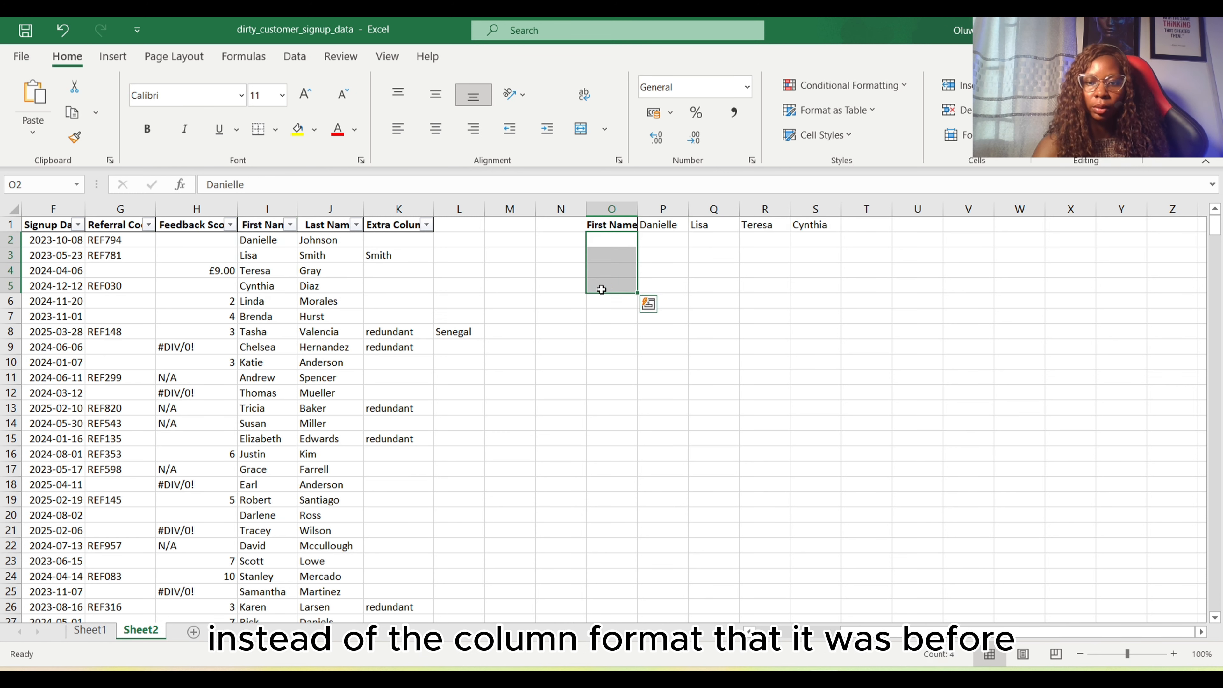
left_click(738, 270)
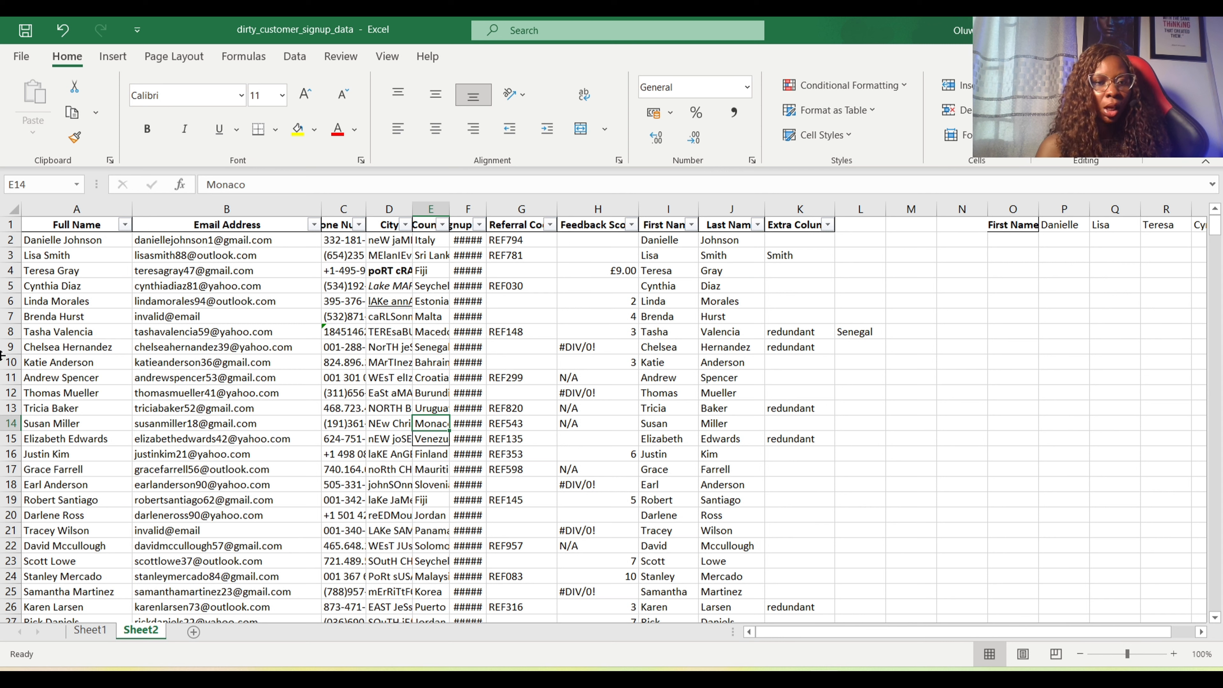
Select the entire customer data block on Sheet2 and AutoFit its column widths
left_click(89, 226)
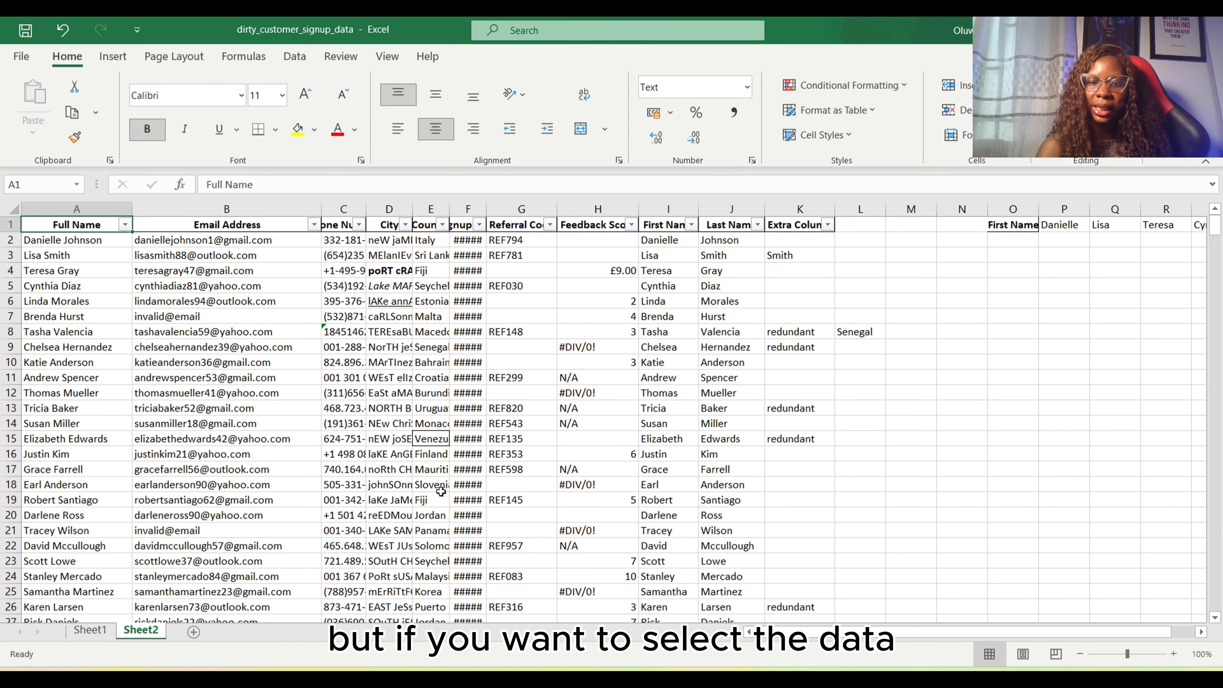
key("ctrl+a")
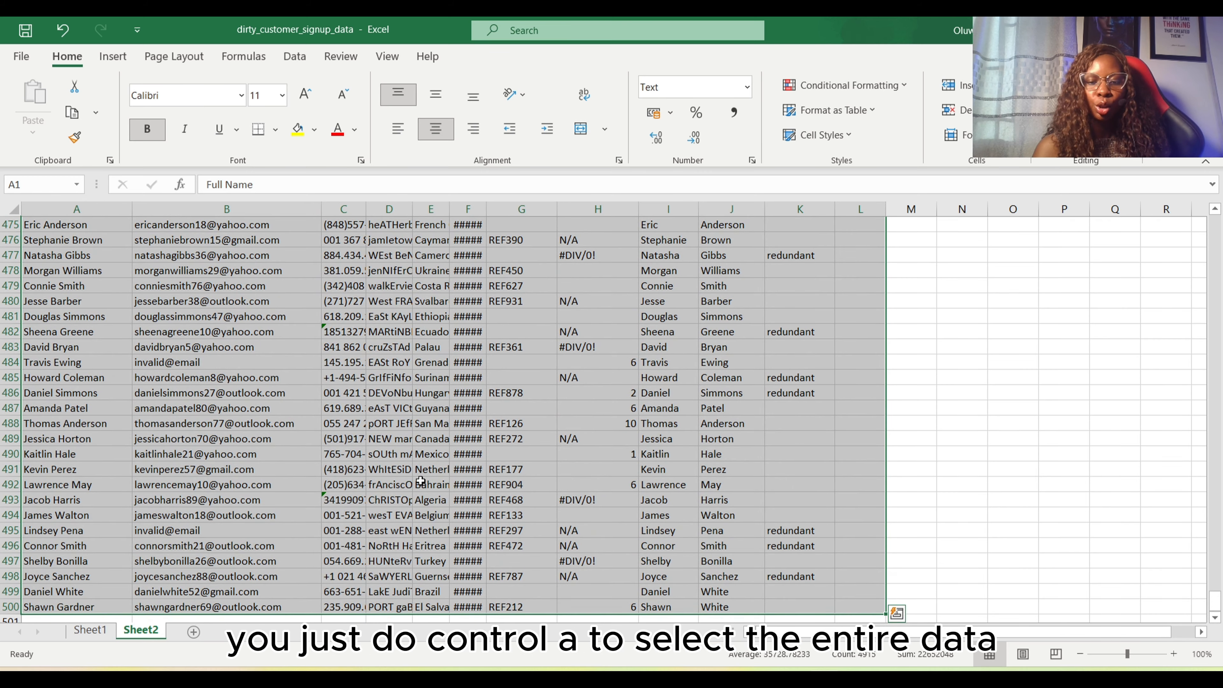
left_click_drag(1214, 604, 1214, 224)
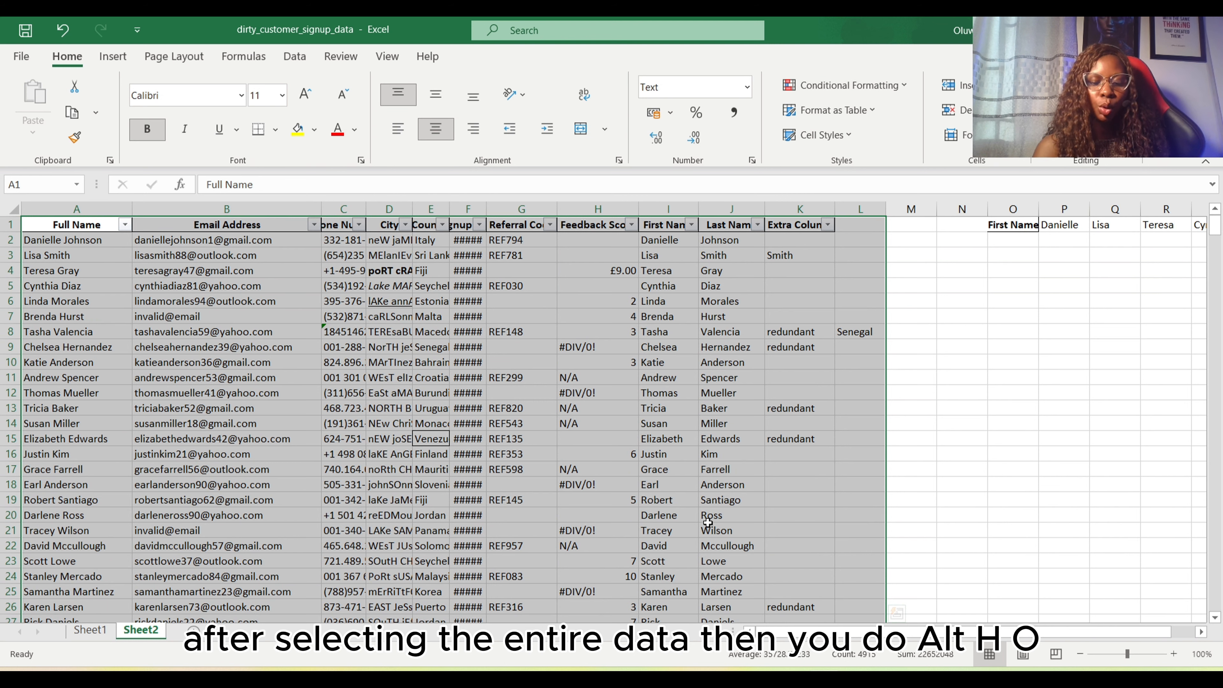
key("alt+h")
key("o")
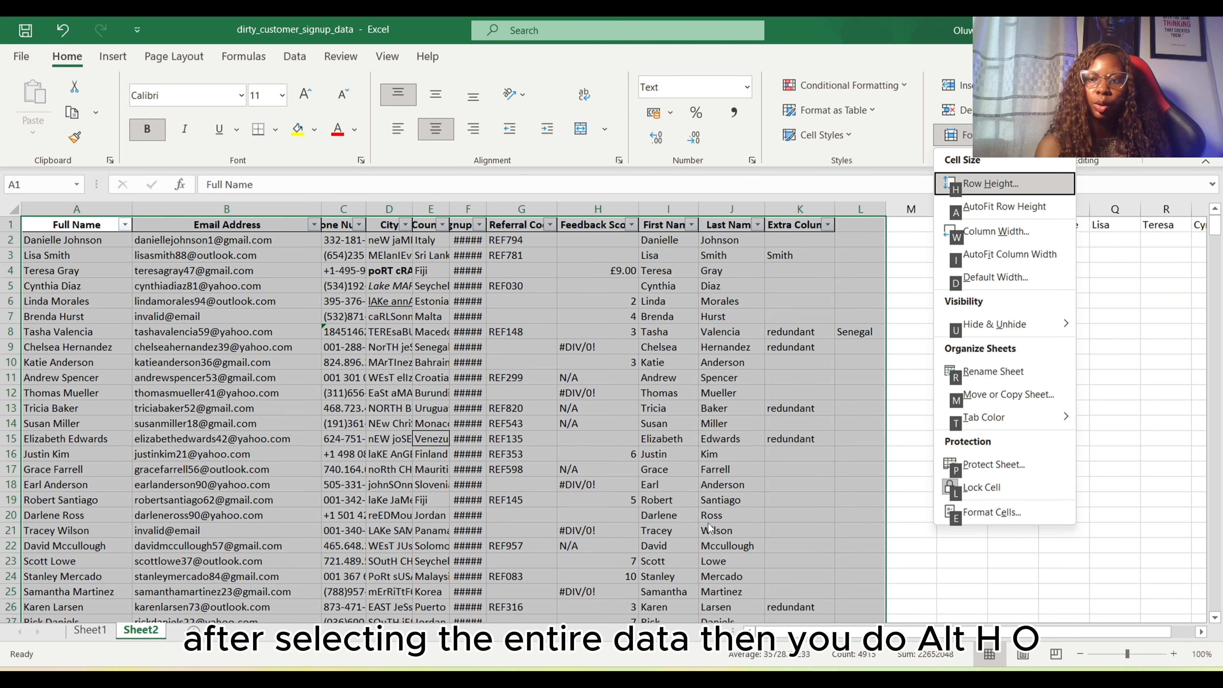
key("i")
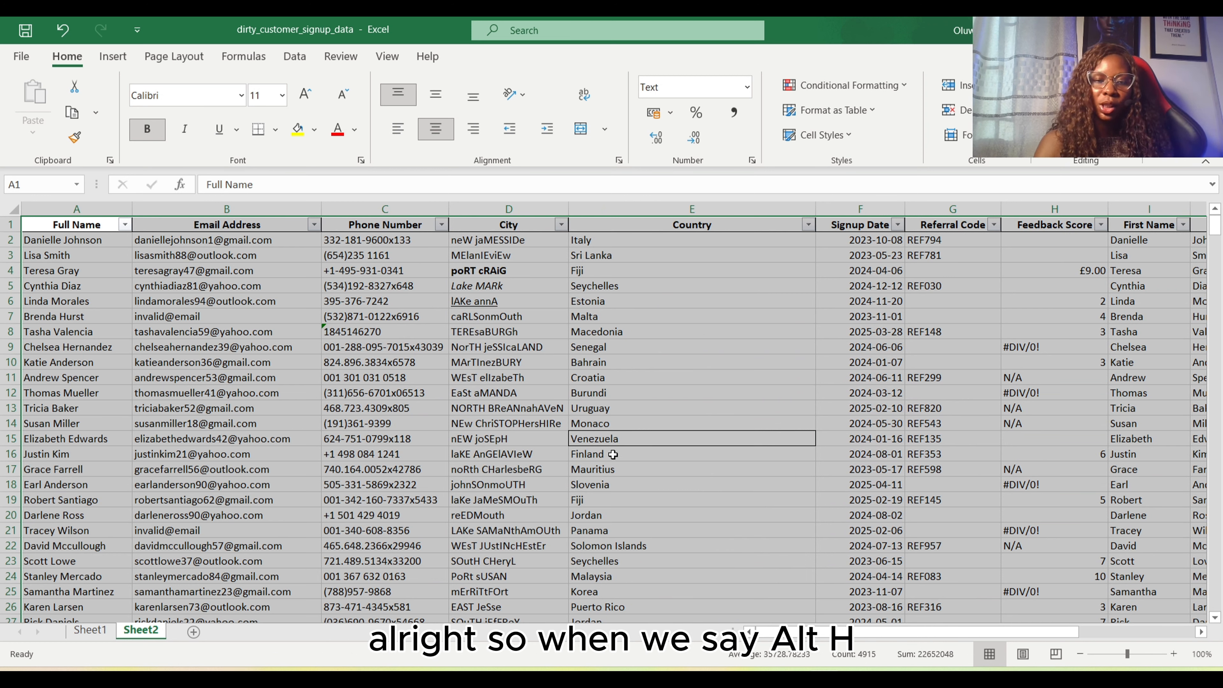
key("alt+h")
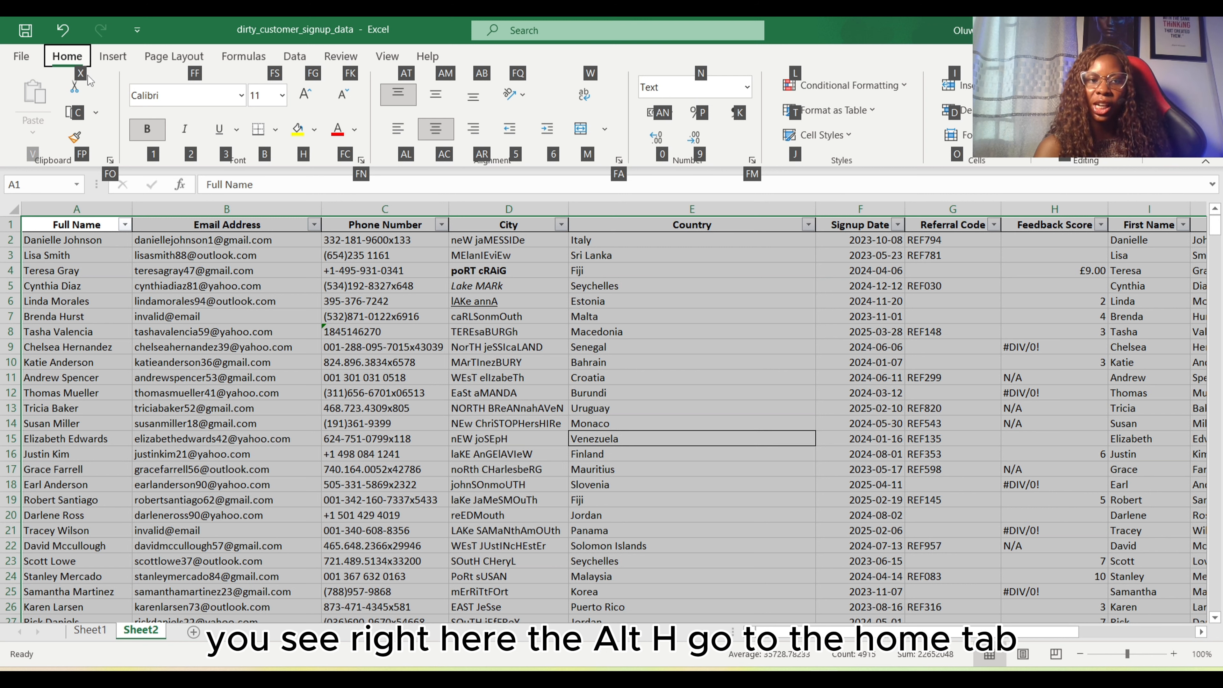
key("o")
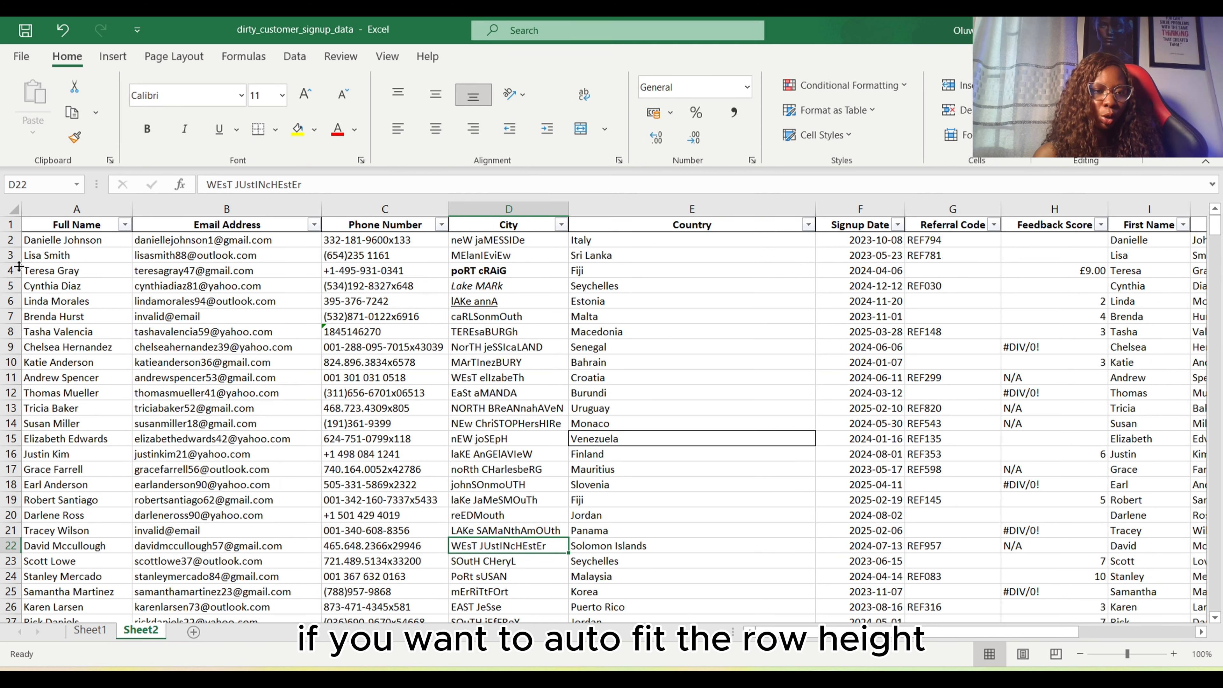
Make row 2 much taller, and AutoFit the row heights of the entire data block
left_click_drag(17, 246, 14, 440)
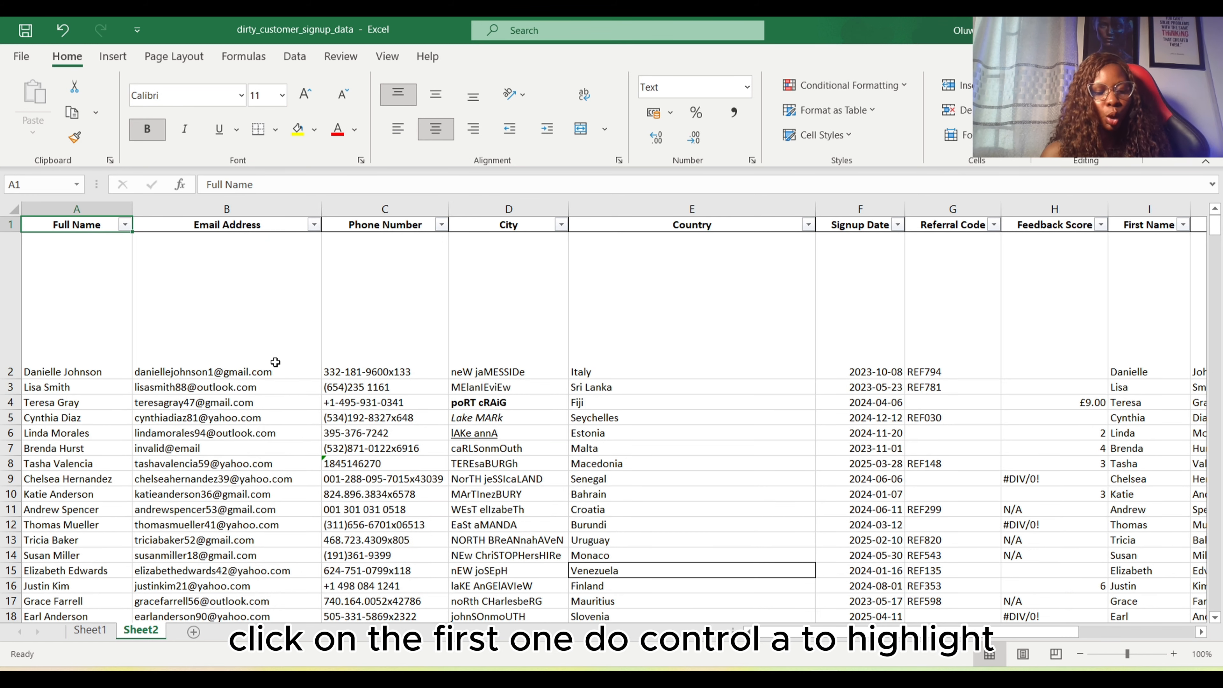
key("ctrl+shift+End")
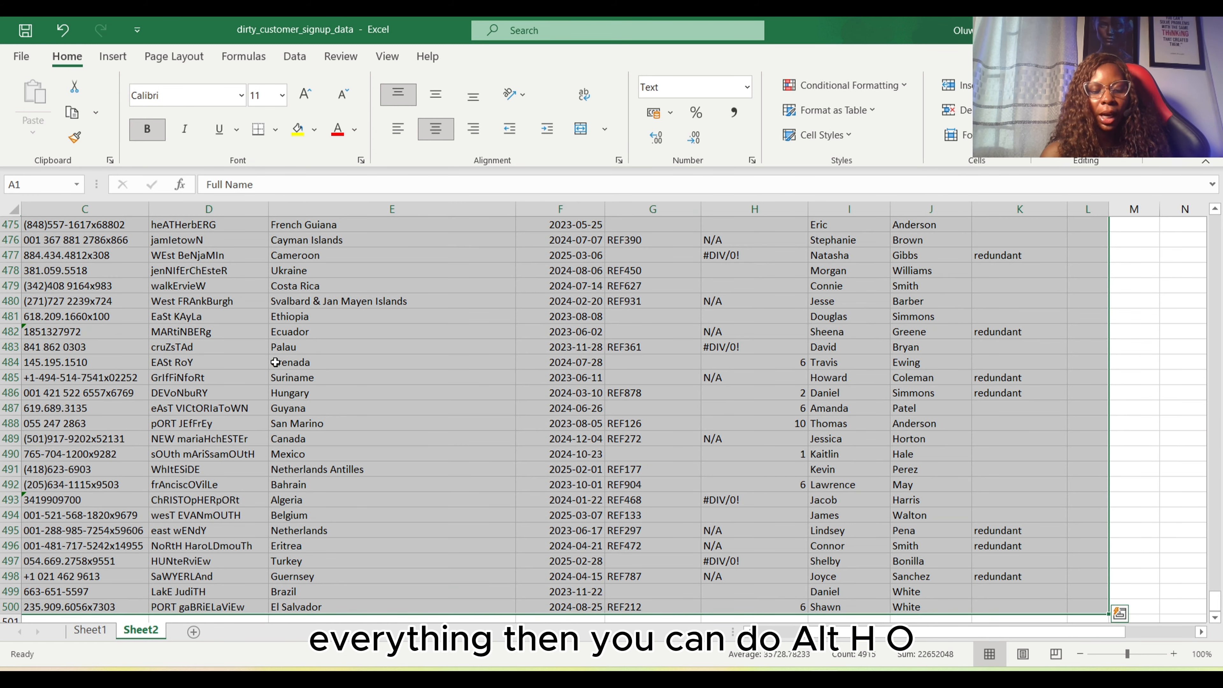
key("alt")
key("h")
key("o")
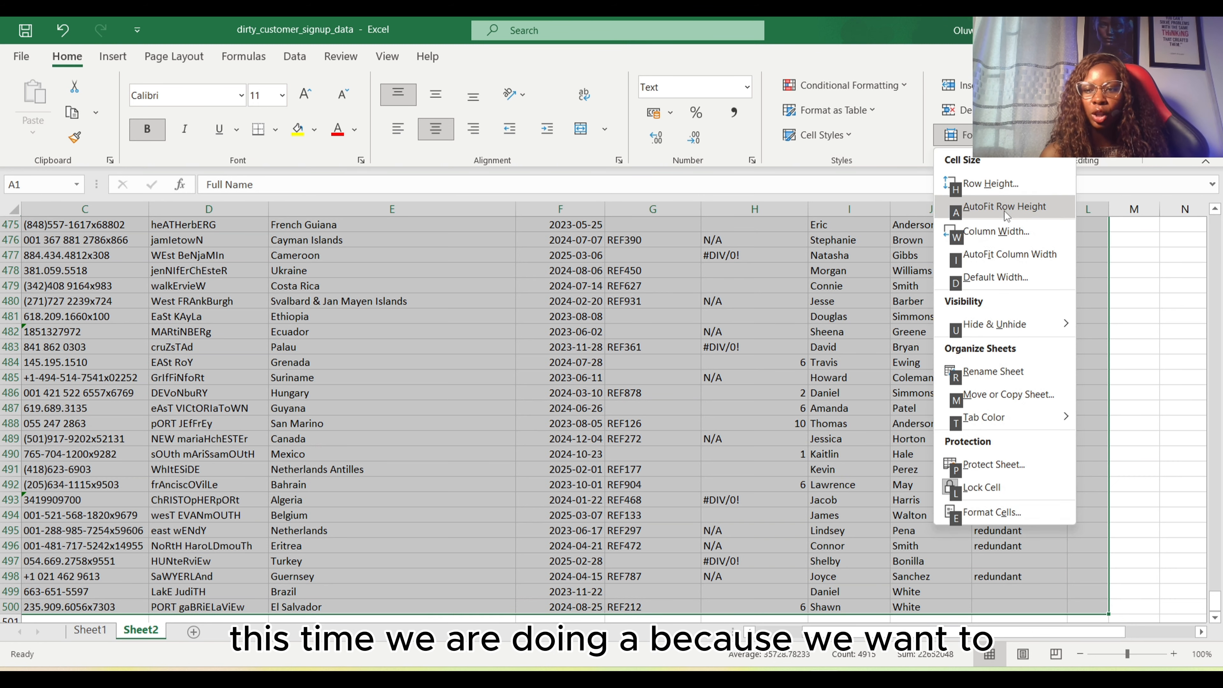
key("a")
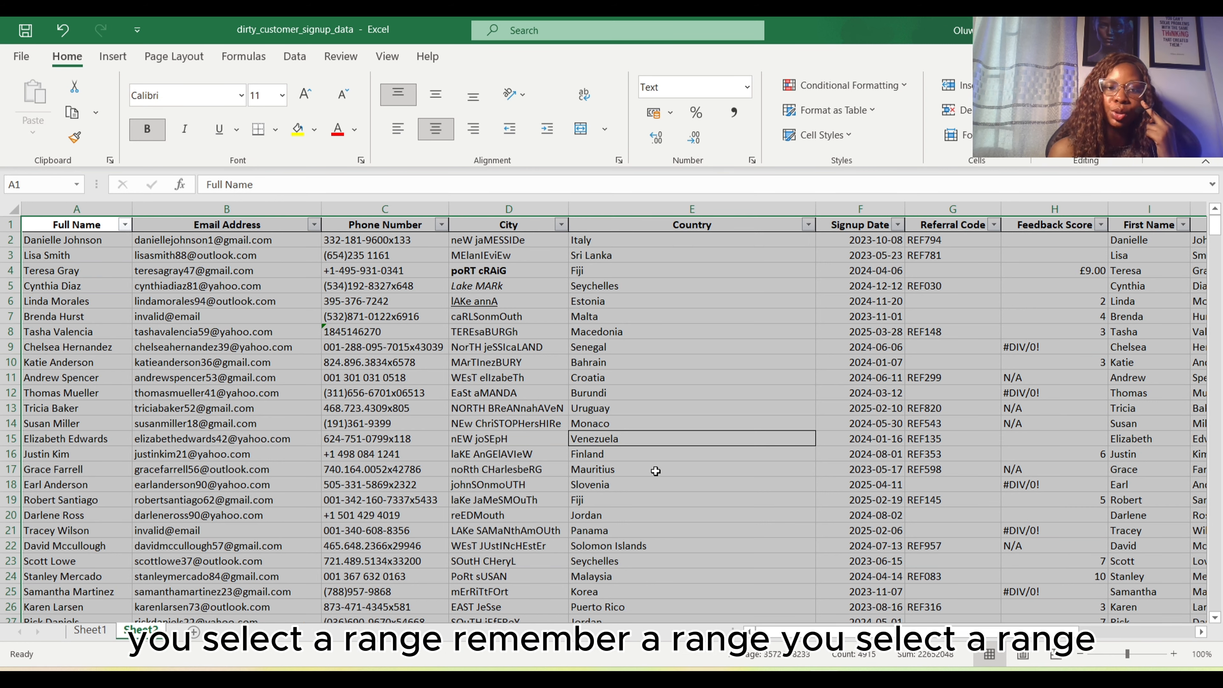
left_click_drag(462, 347, 830, 471)
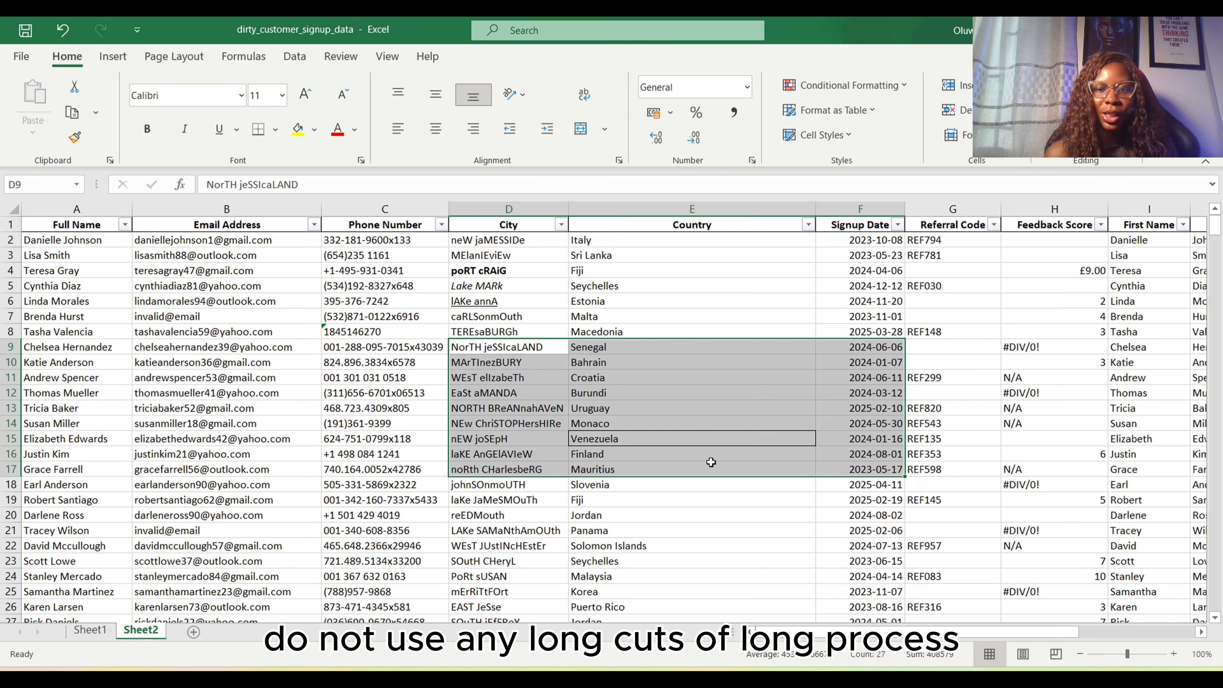
left_click(503, 316)
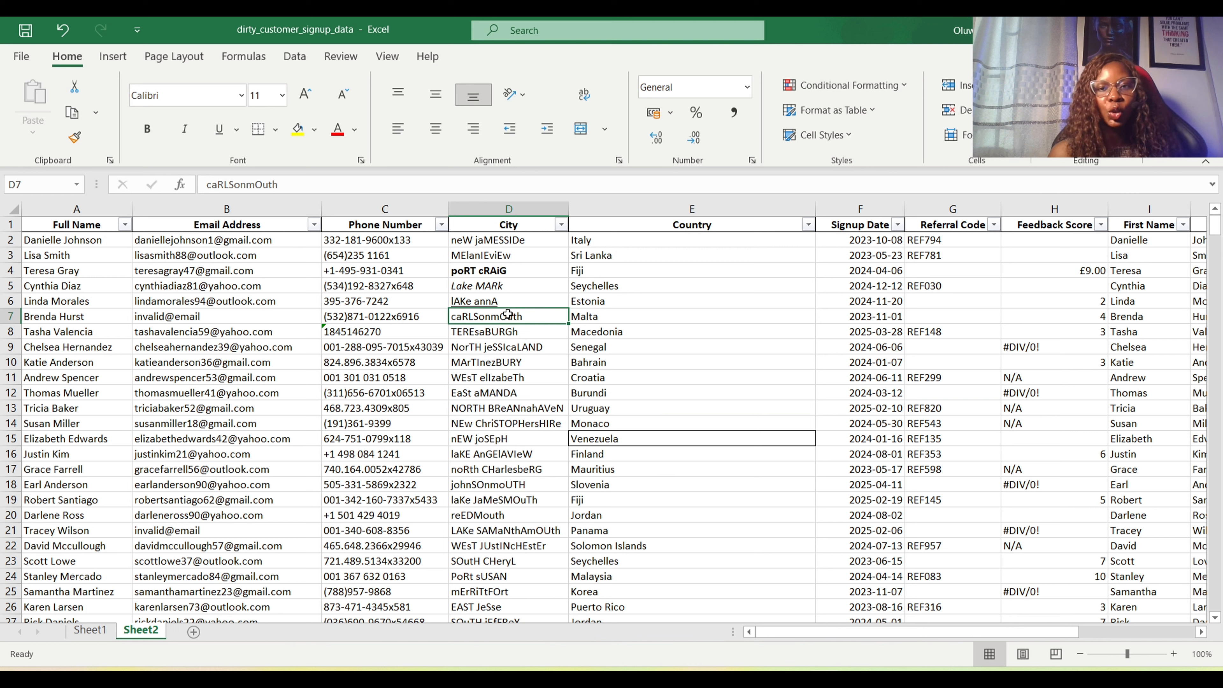